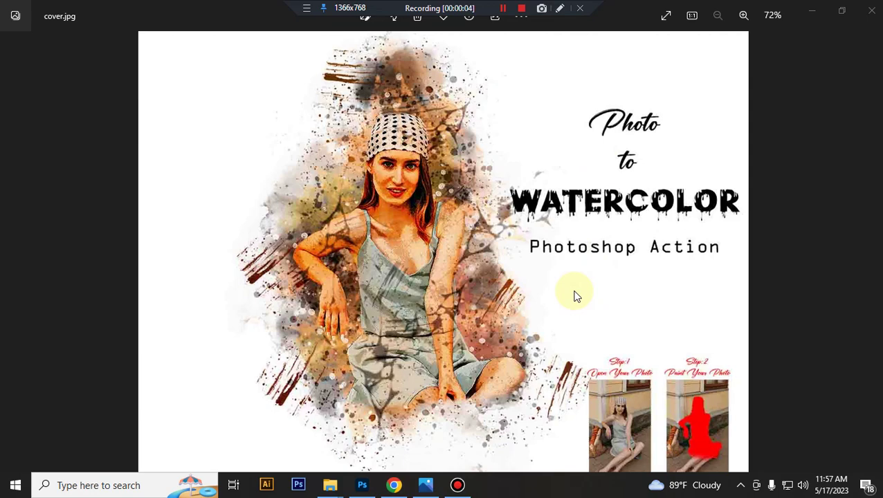
Load the Photo to Watercolor action and its 'Brushes load me first' file into Photoshop.
left_click(360, 485)
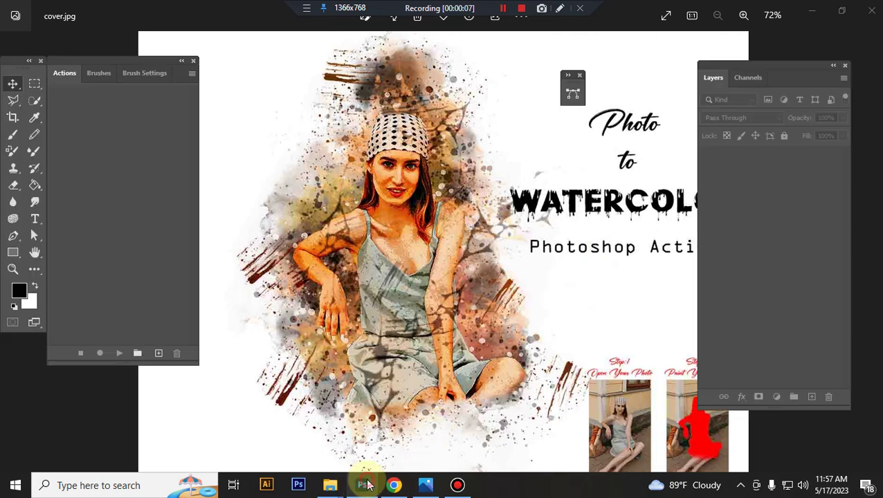
mouse_move(330, 485)
left_click(331, 424)
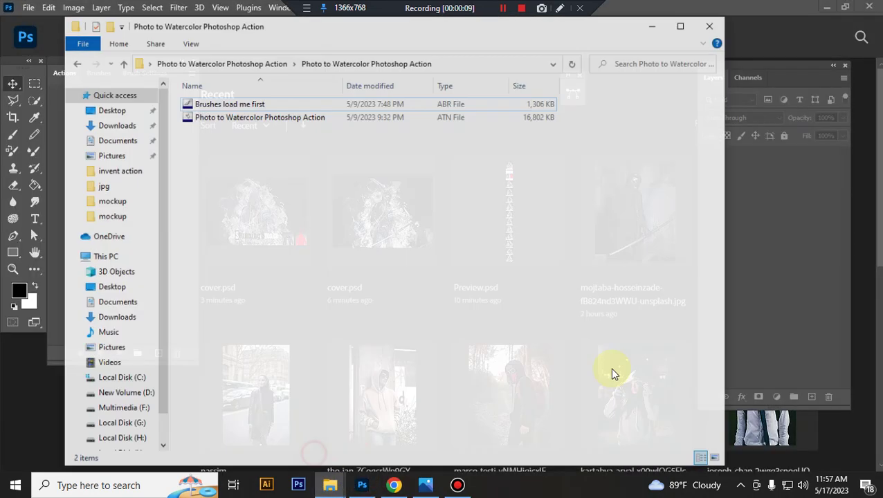
left_click(269, 104)
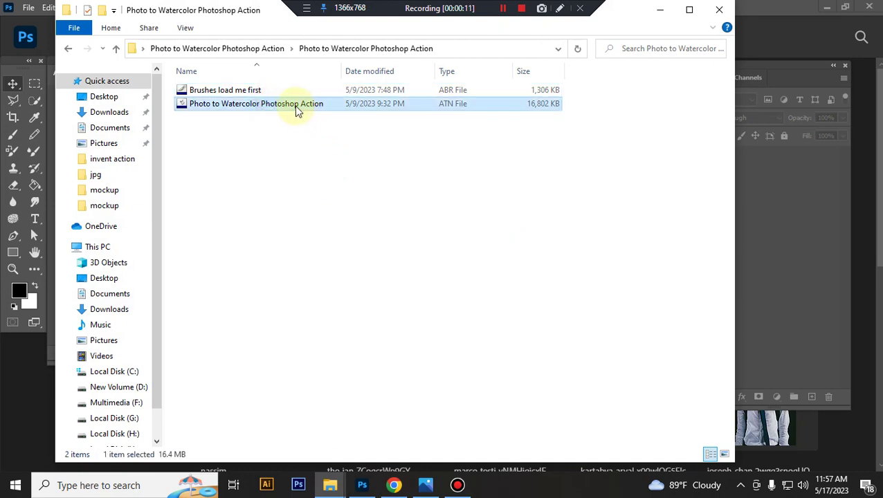
double_click(290, 108)
mouse_move(330, 485)
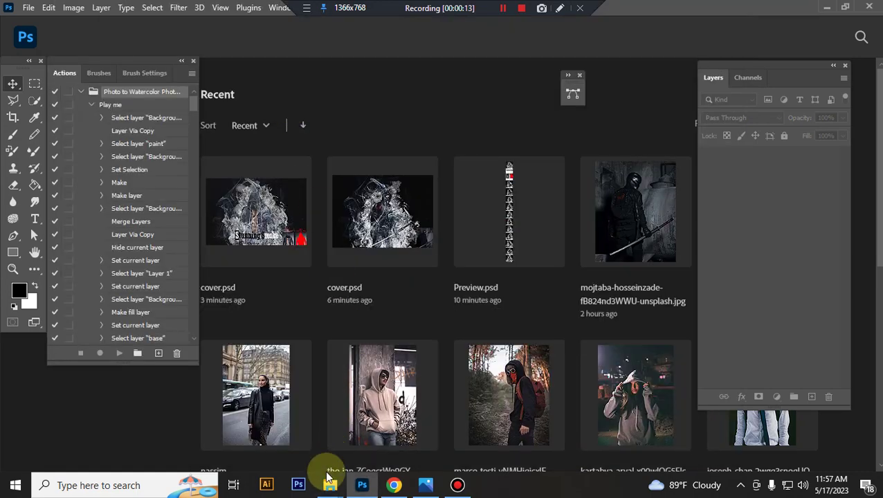
left_click(329, 429)
left_click(277, 90)
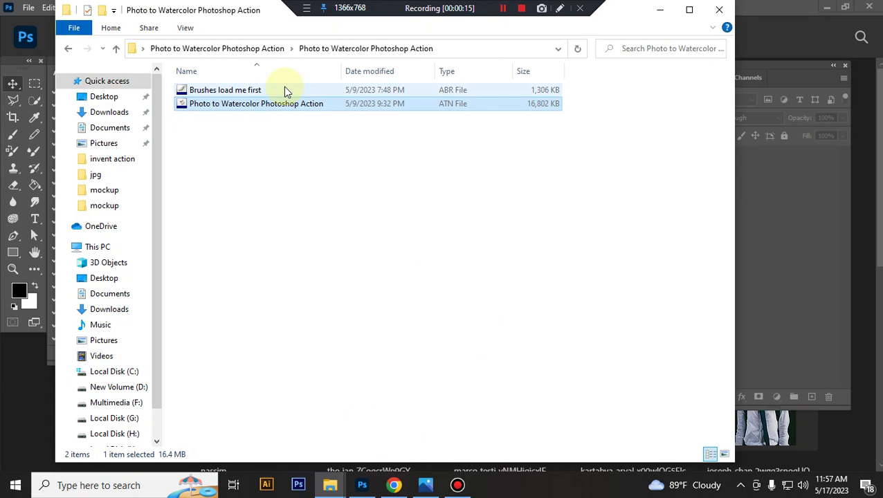
double_click(278, 92)
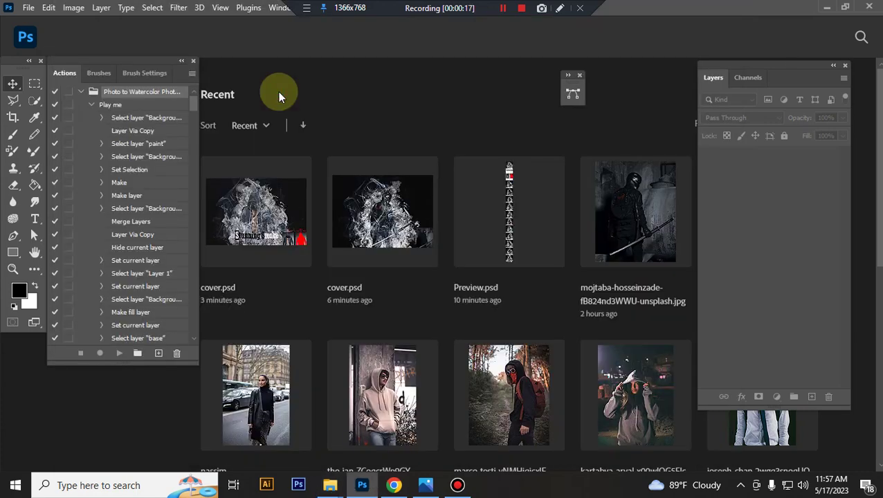
mouse_move(330, 485)
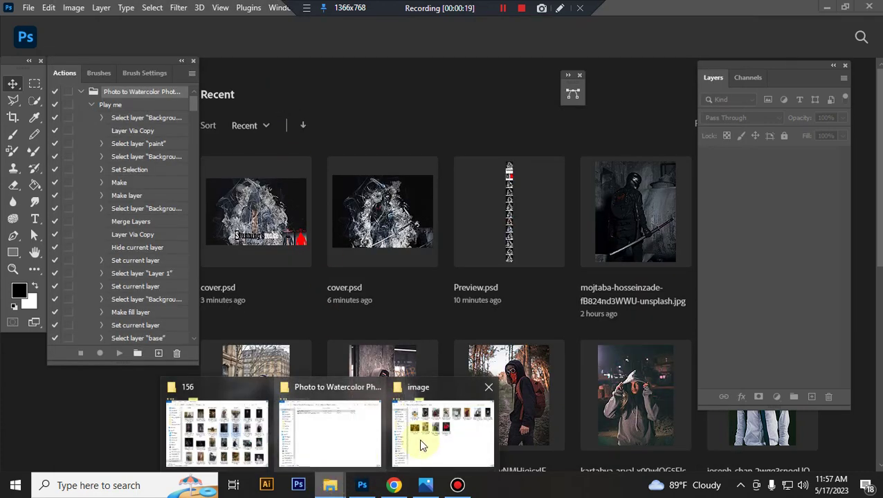
Open the pexels-vika-kirillova seated woman photo in Photoshop.
left_click(449, 430)
left_click(303, 247)
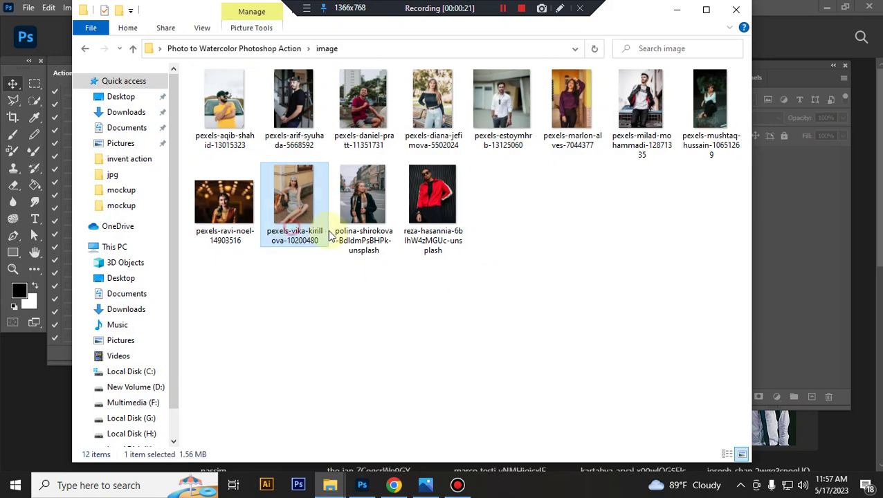
mouse_move(330, 235)
left_mouse_down()
mouse_move(408, 423)
mouse_move(425, 355)
left_mouse_up()
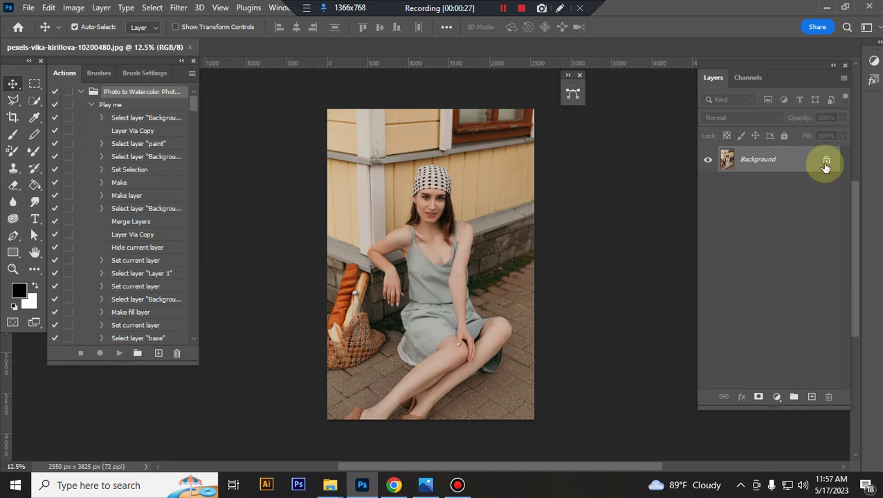
Keep the image in RGB Color and auto-select the woman with Select Subject.
left_click(74, 8)
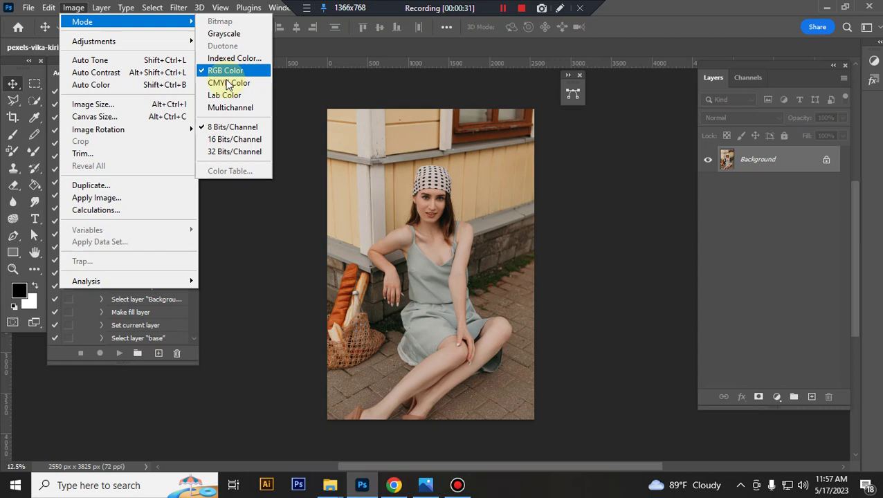
left_click(771, 173)
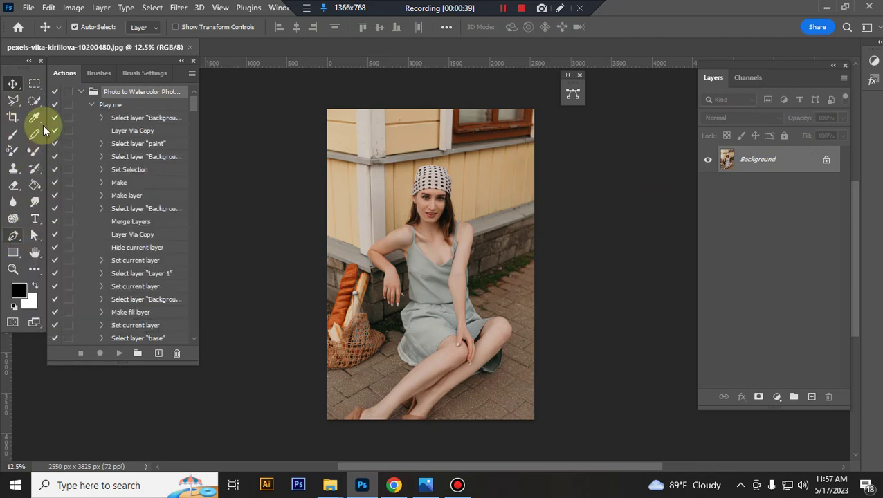
left_click(38, 104)
left_click(373, 27)
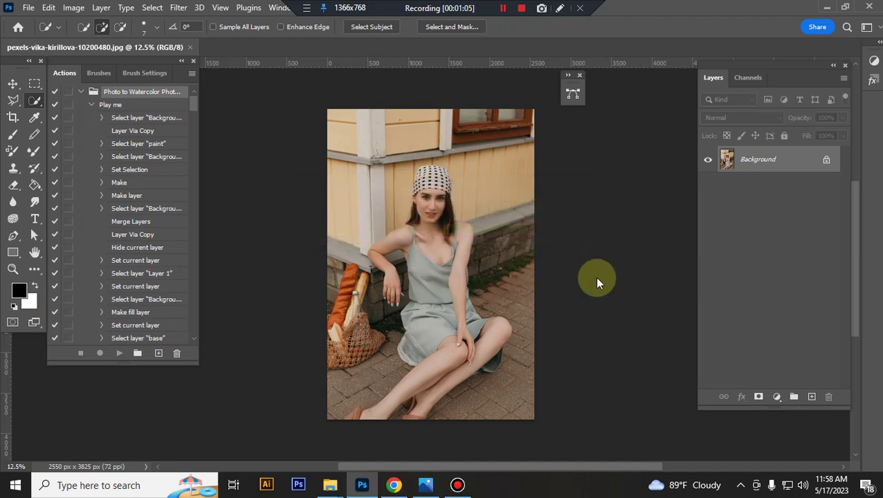
Add a new layer named 'paint' above the photo.
left_click(811, 396)
double_click(751, 158)
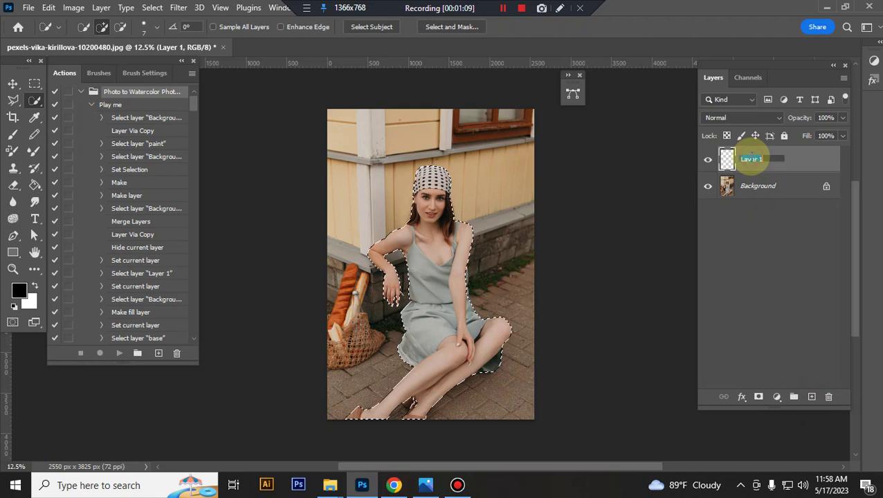
type("paint")
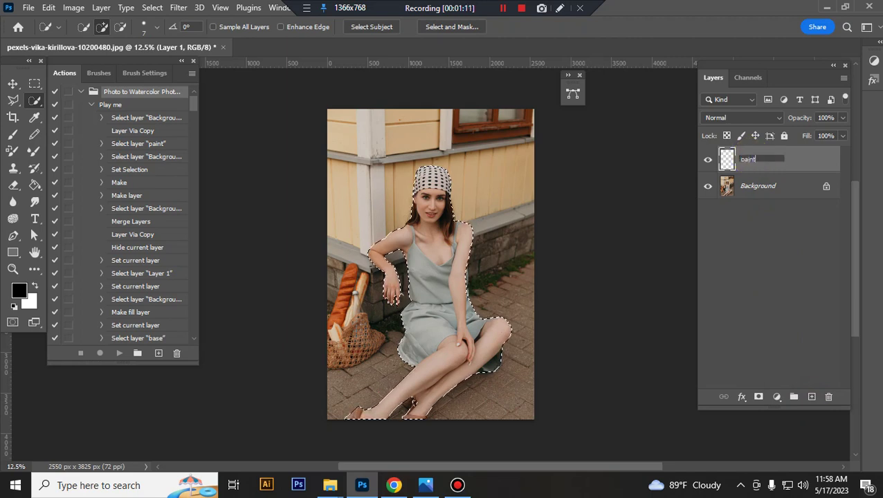
left_click(806, 162)
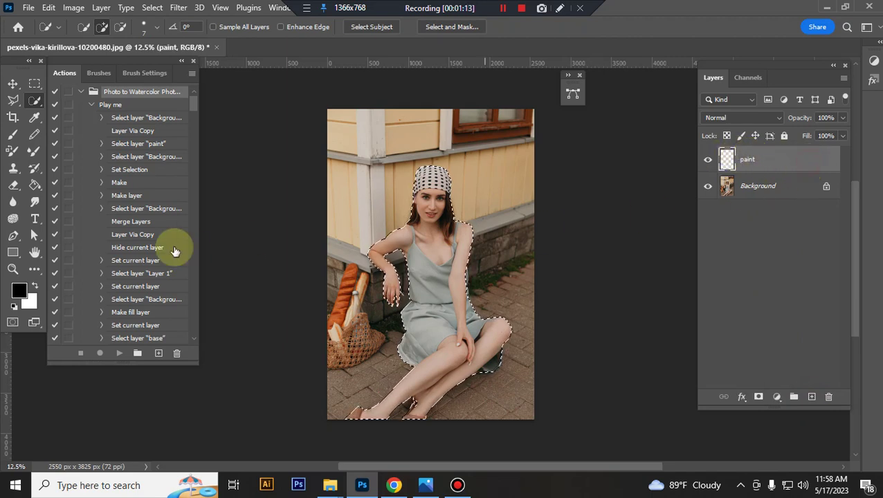
Fill the woman's selection with pure red (#ff0000) and deselect.
left_click(18, 290)
left_click(664, 219)
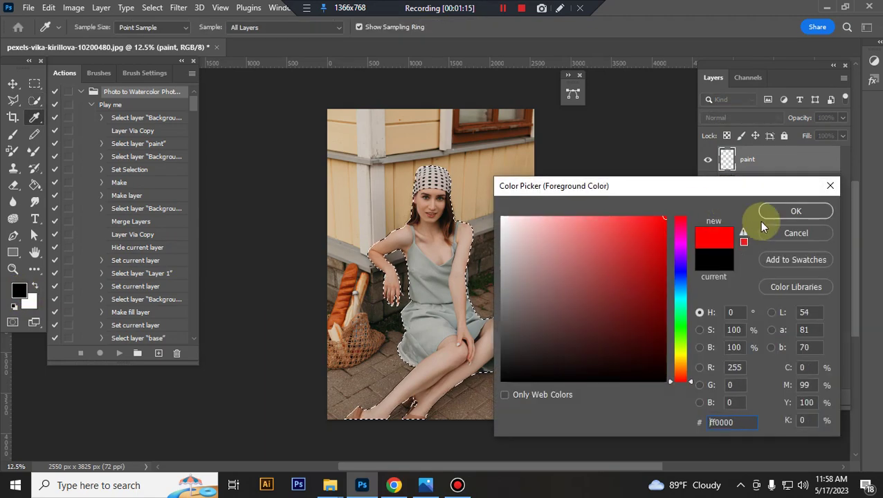
left_click(761, 219)
left_click(35, 185)
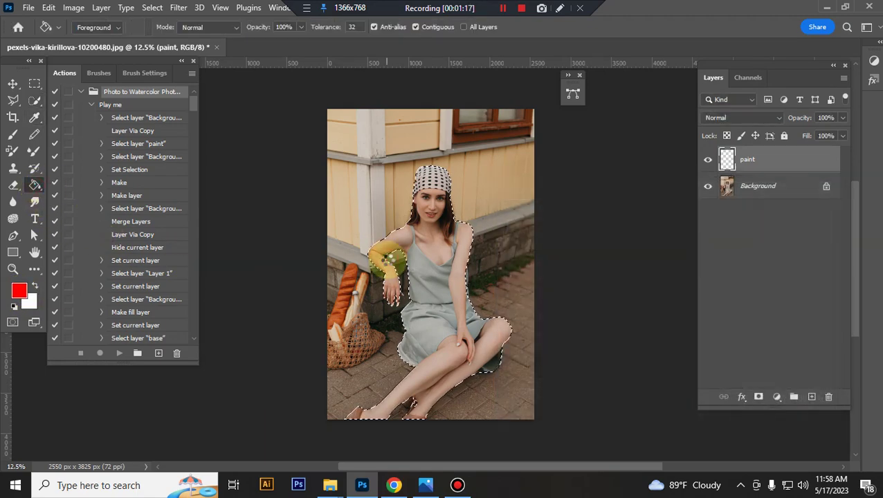
left_click(391, 261)
key("ctrl+d")
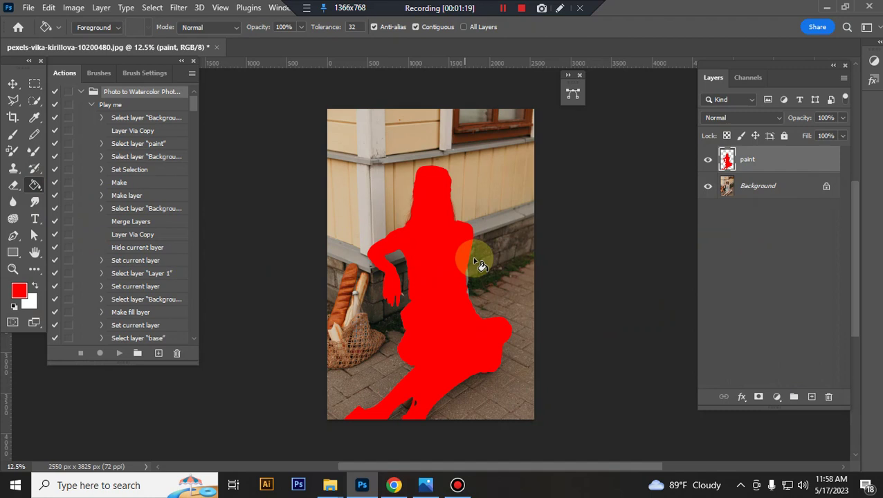
Softly erase the red over the woman's legs with a soft round eraser.
left_click(13, 84)
left_click(14, 186)
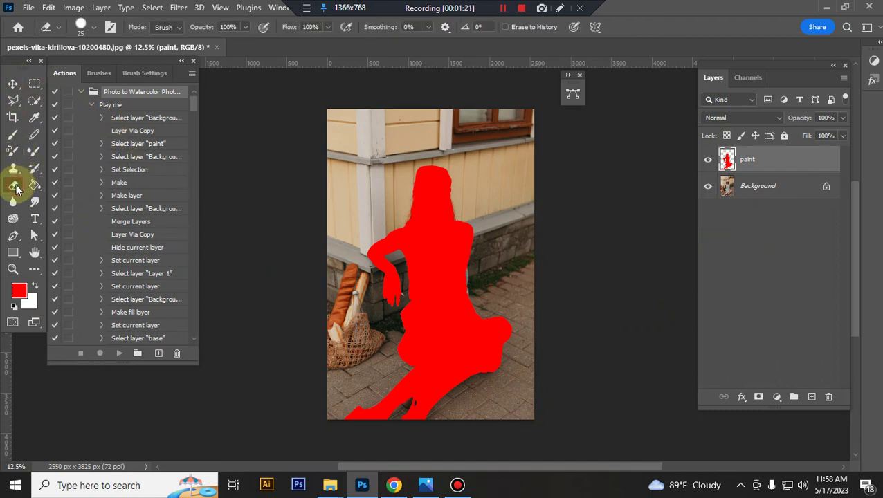
left_click(93, 27)
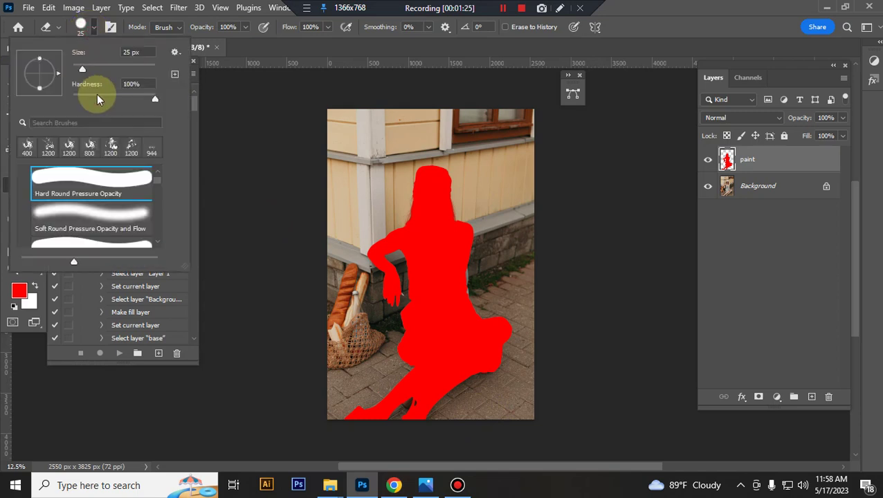
left_click(98, 223)
left_click(784, 162)
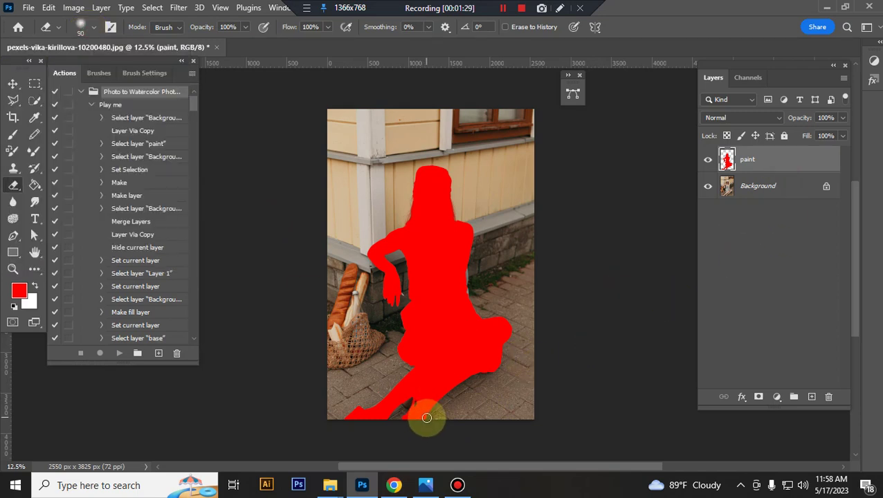
mouse_move(425, 419)
left_mouse_down()
mouse_move(342, 405)
mouse_move(353, 412)
mouse_move(431, 393)
left_mouse_up()
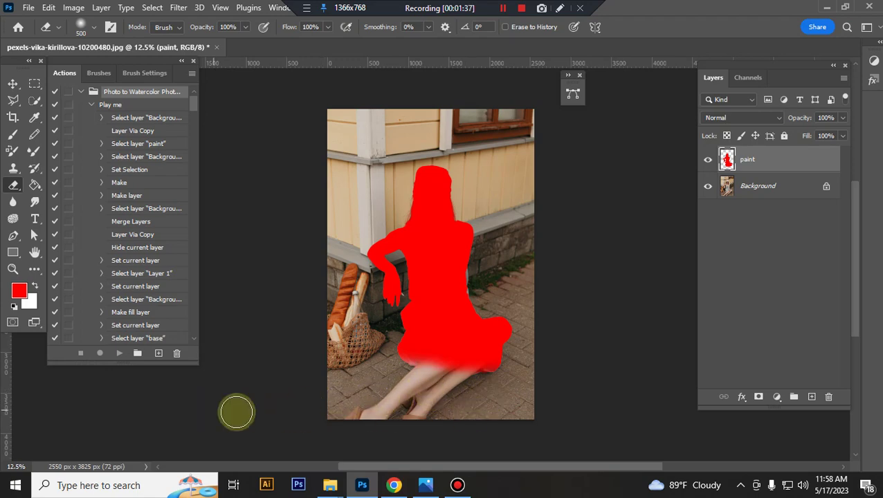
key("ctrl+plus")
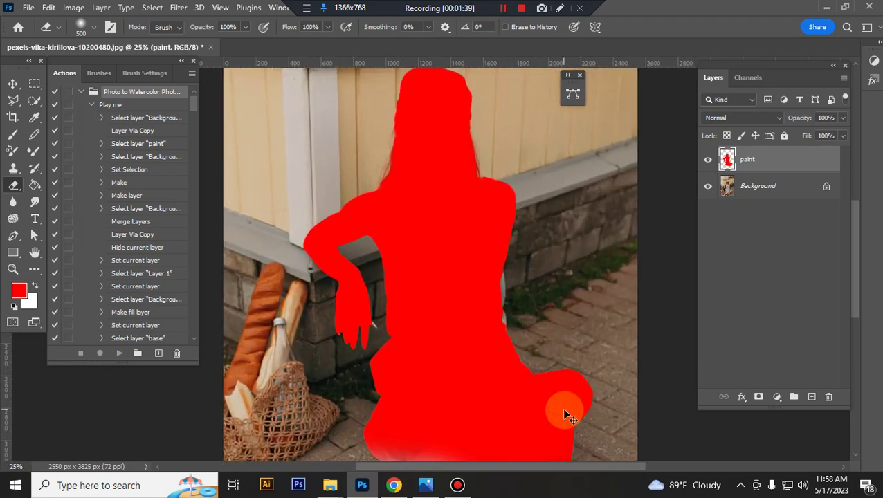
scroll(558, 221, "up", 2)
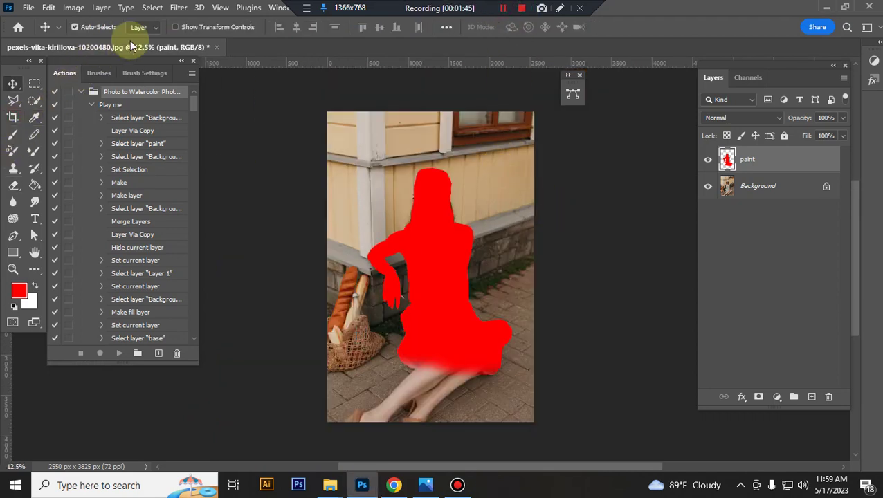
Set the crop size to 3000 × 2000 px and drag it out past the photo.
left_click(13, 117)
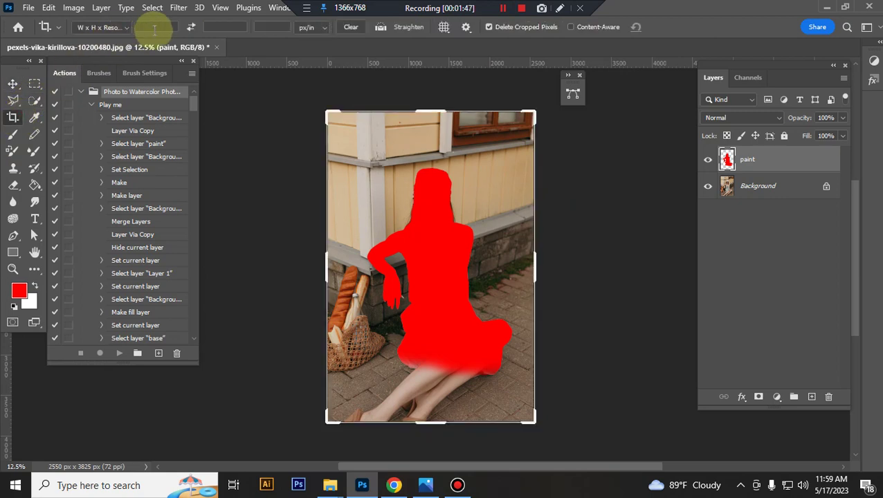
type("3000")
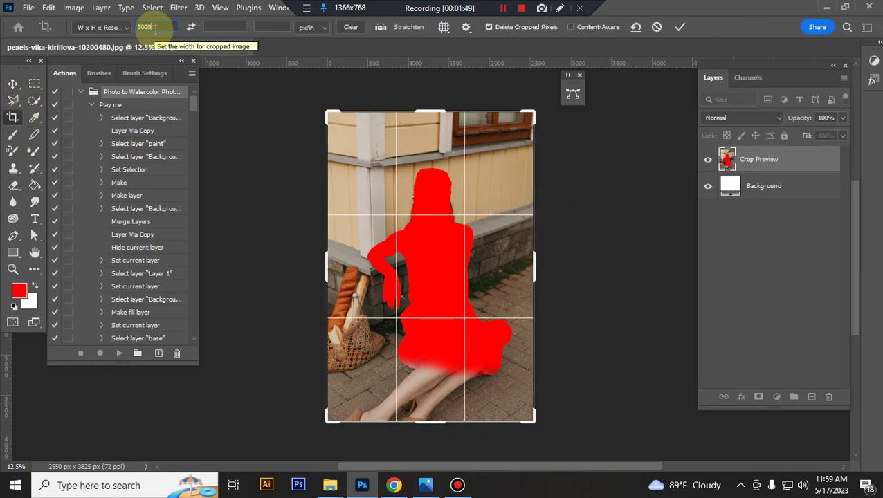
left_click(229, 31)
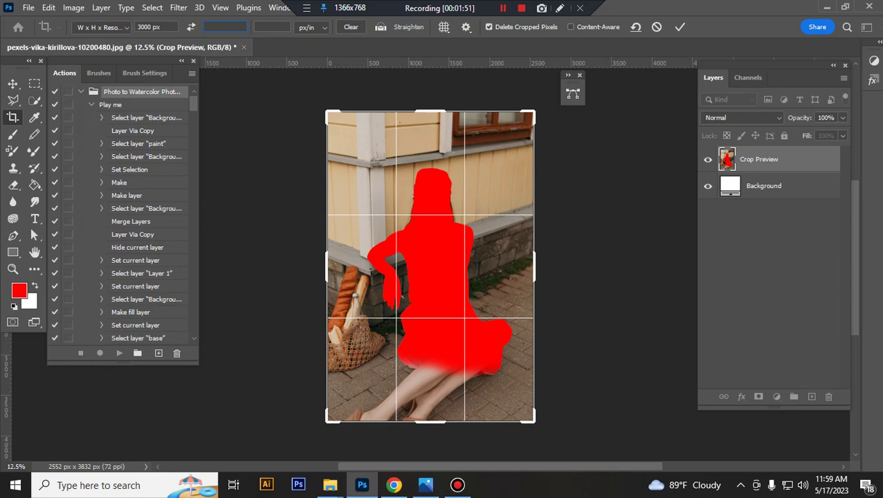
type("2000")
left_click(275, 26)
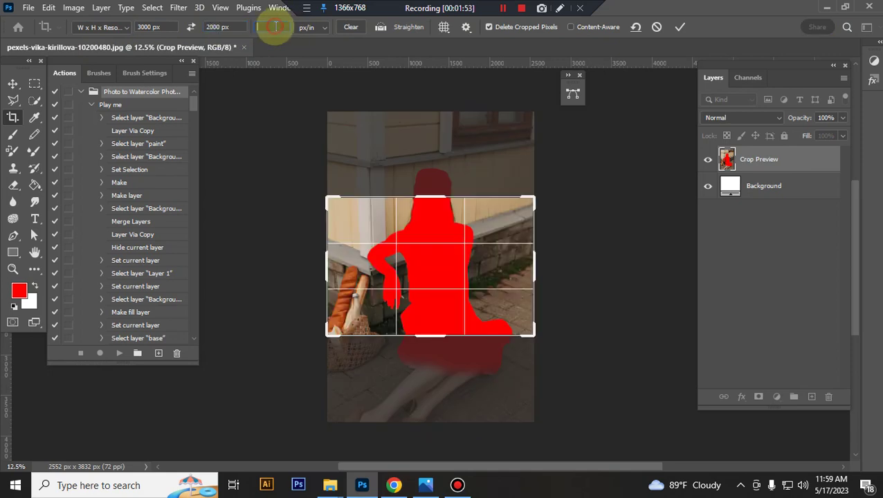
type("72")
left_click(446, 307)
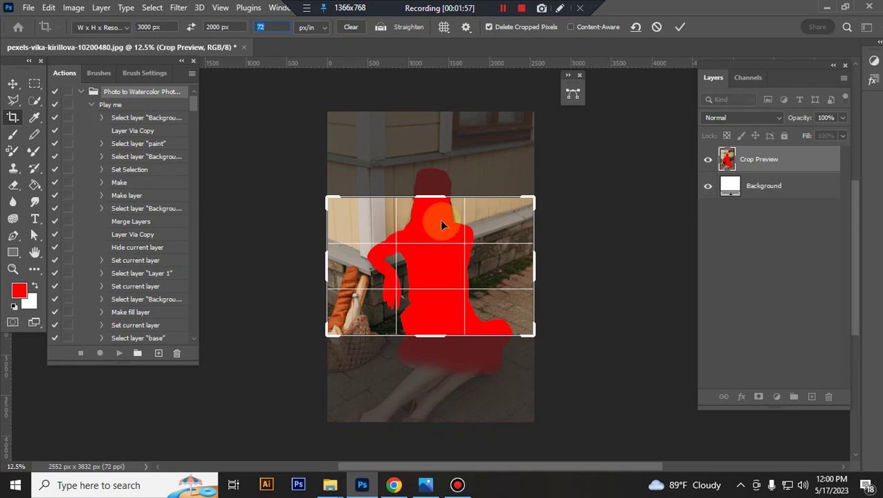
left_click_drag(435, 197, 440, 85)
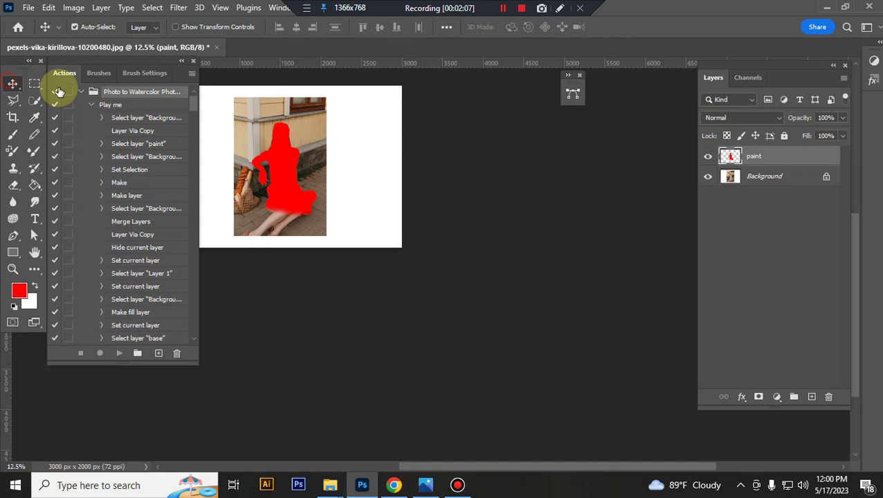
Hide the paint layer, reset default colours, and play the 'Play me' action.
left_click(707, 155)
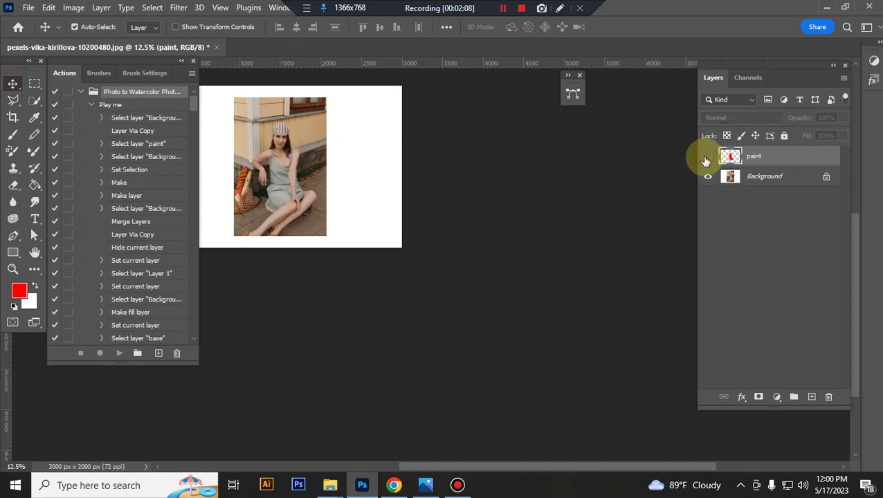
left_click(15, 309)
left_click(112, 105)
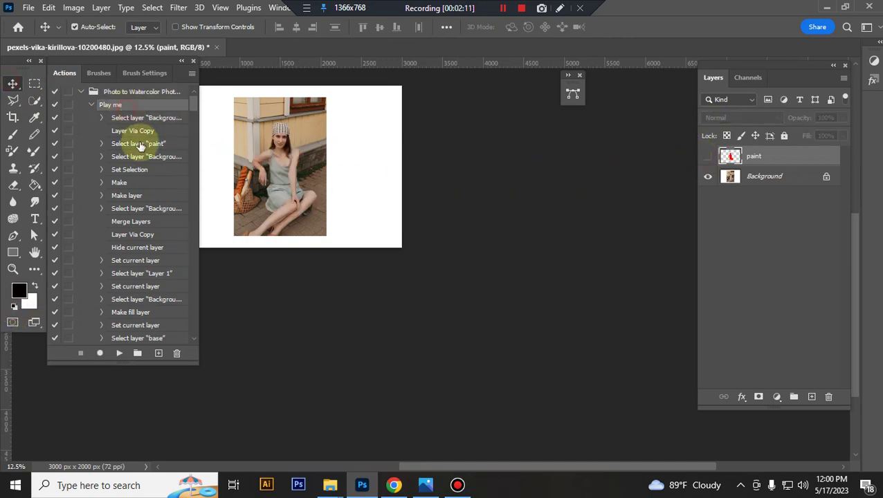
left_click(121, 357)
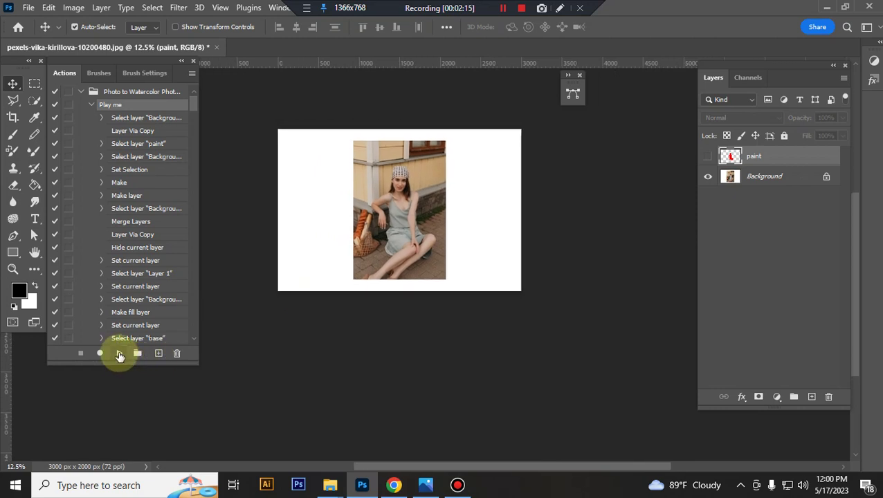
left_click(119, 354)
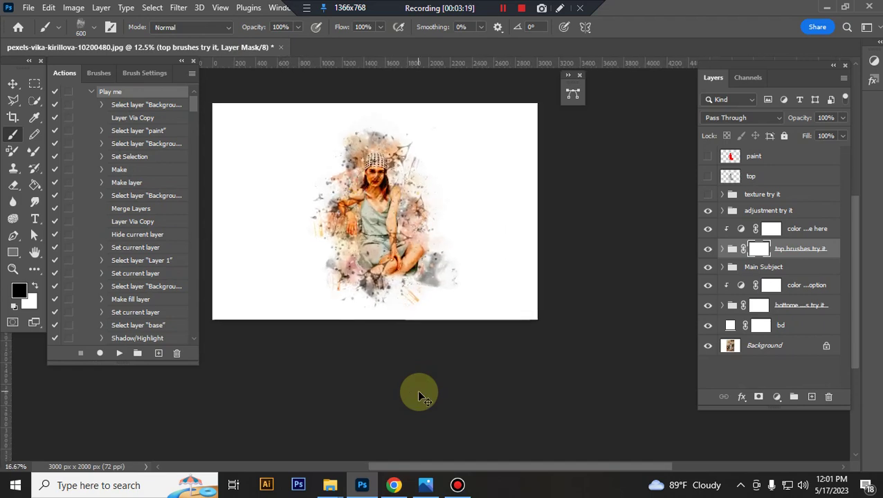
Zoom in to 50% on the woman and the surrounding splashes.
scroll(418, 396, "up", 1)
scroll(419, 395, "up", 1)
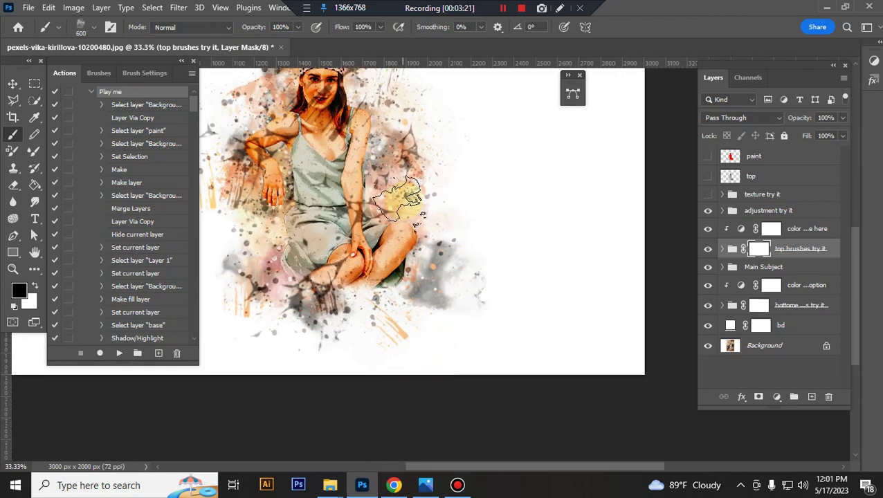
scroll(485, 256, "up", 1)
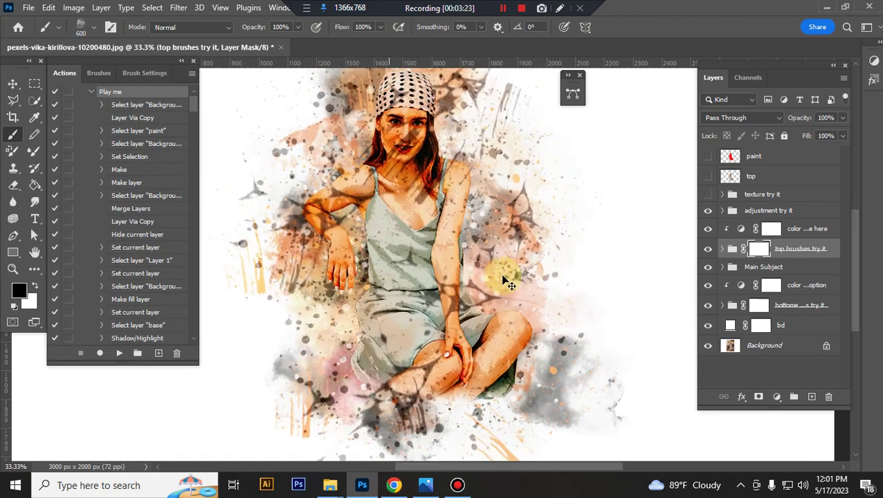
scroll(423, 297, "up", 1)
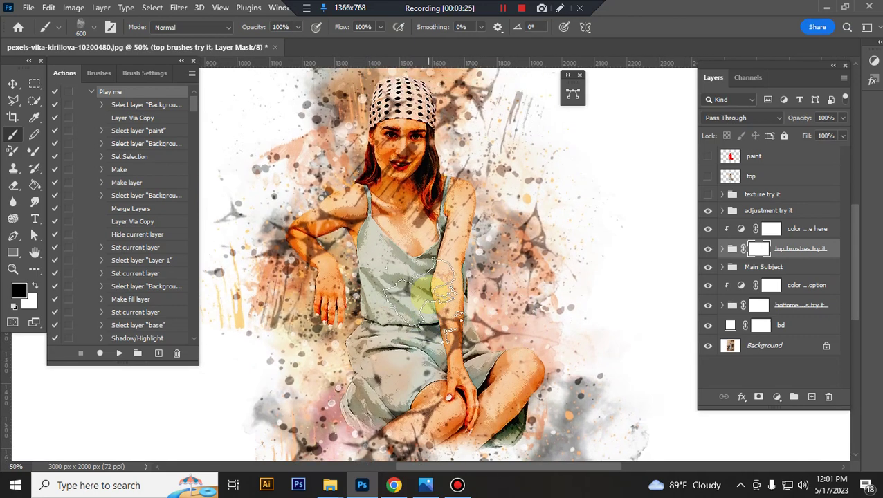
scroll(519, 284, "up", 1)
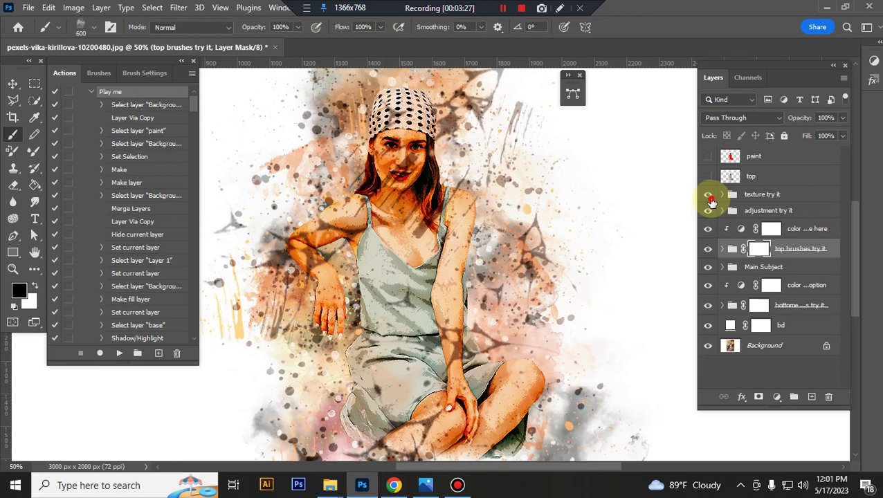
Compare the texture group on and off, then preview the t2, t3 and t4 textures.
left_click(757, 195)
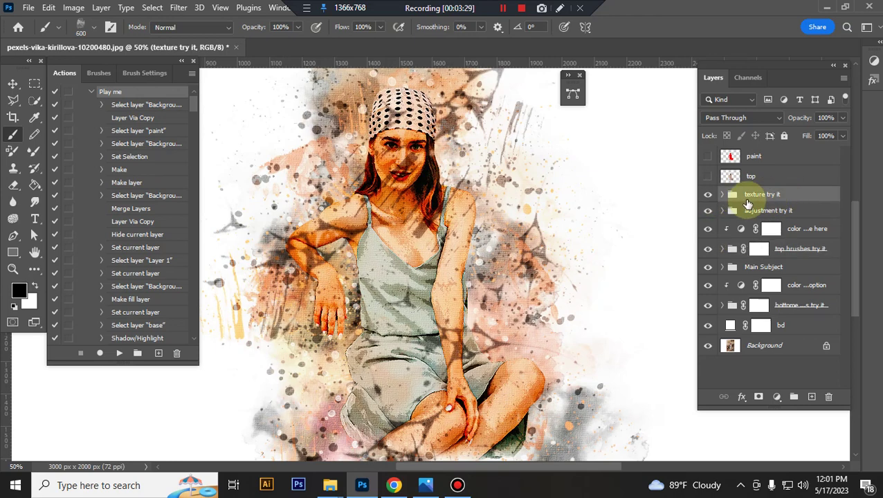
left_click(707, 199)
left_click(708, 197)
left_click(709, 198)
left_click(721, 196)
left_click(708, 254)
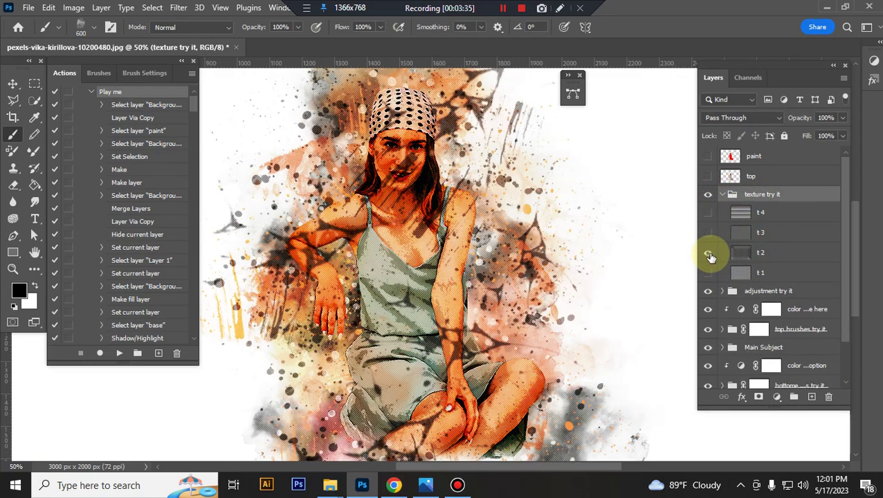
left_click(708, 253)
left_click(708, 233)
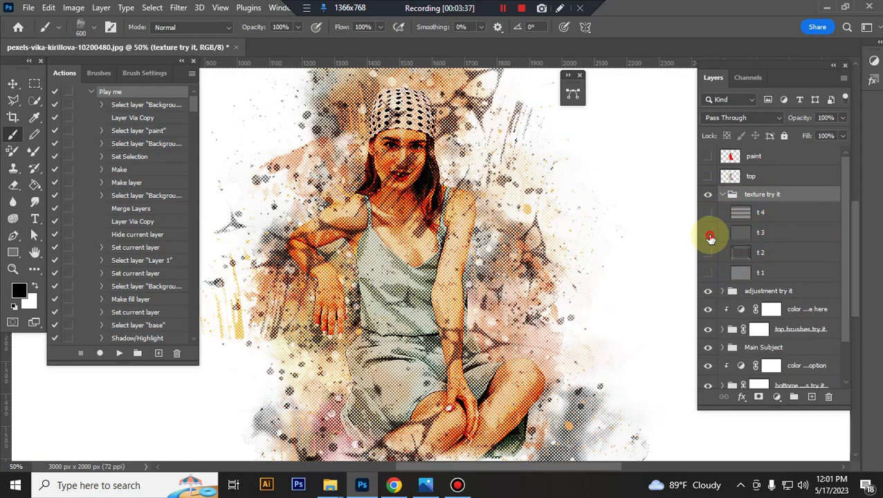
left_click(708, 233)
left_click(707, 213)
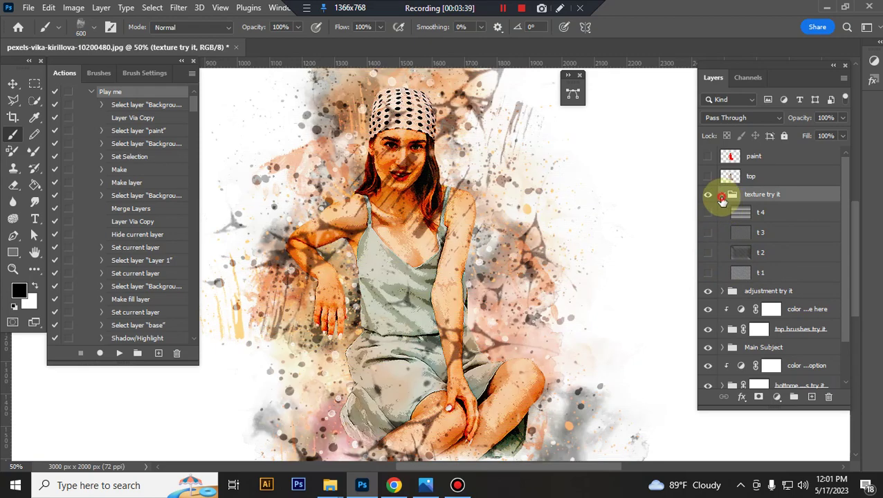
Hide the texture group and toggle the adjustment group to compare.
left_click(722, 196)
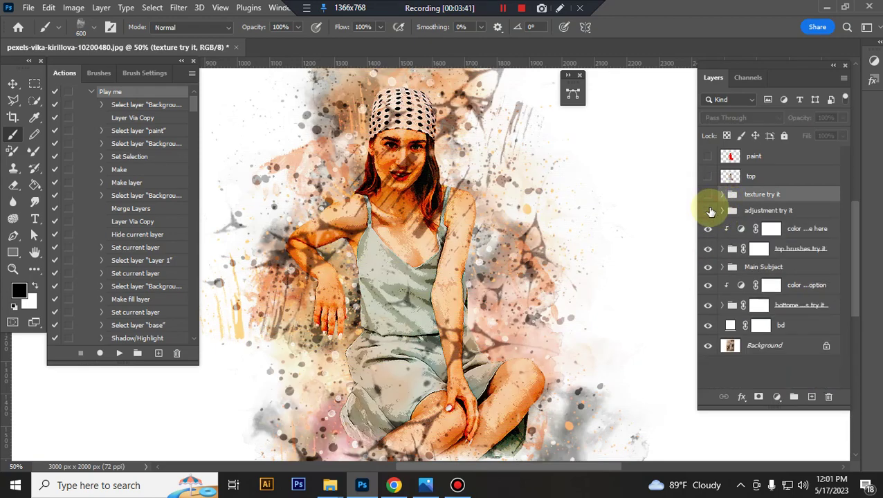
left_click(708, 210)
left_click(799, 213)
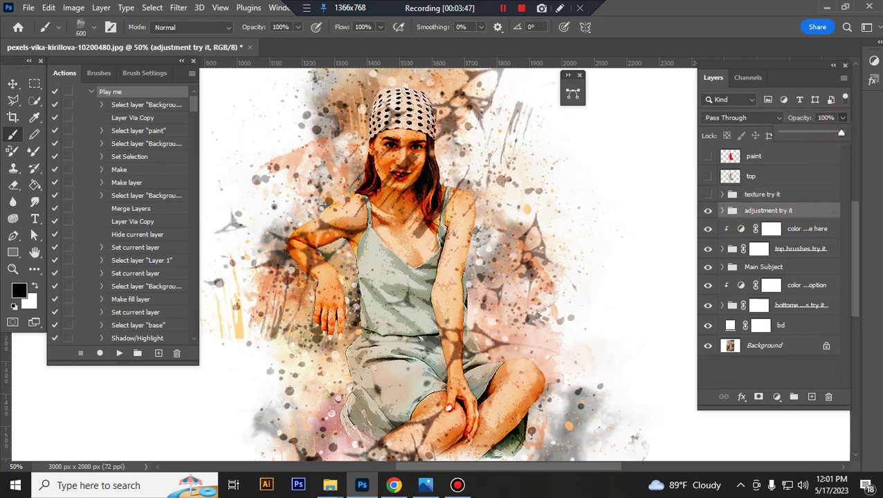
Set the adjustment group to 100% opacity and inspect its Hue/Saturation, Vibrance, Levels, Brightness/Contrast layers.
left_click_drag(830, 133, 865, 146)
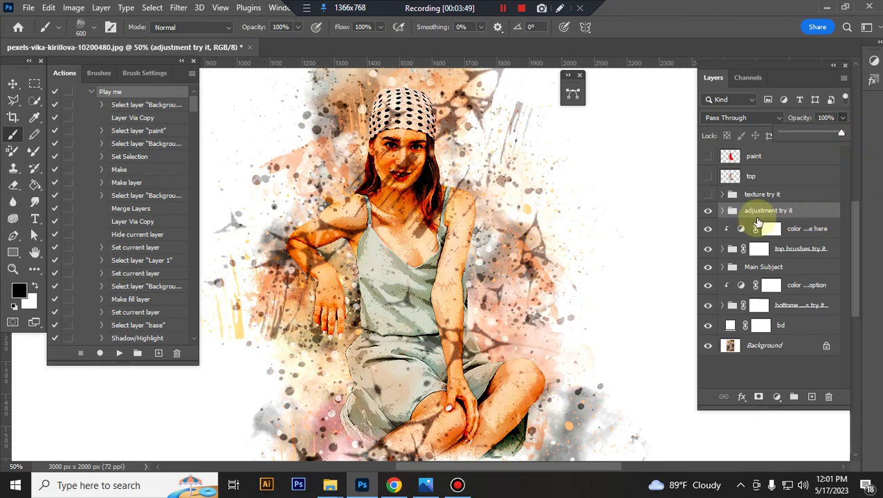
left_click(722, 212)
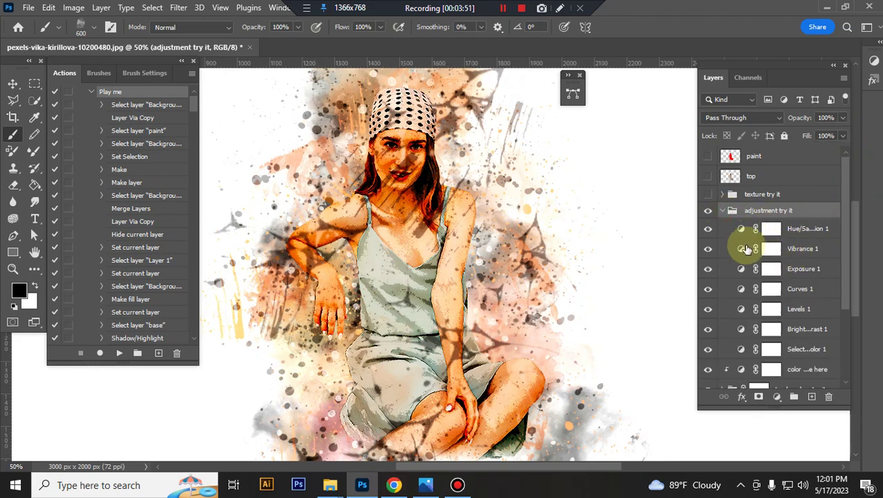
double_click(739, 229)
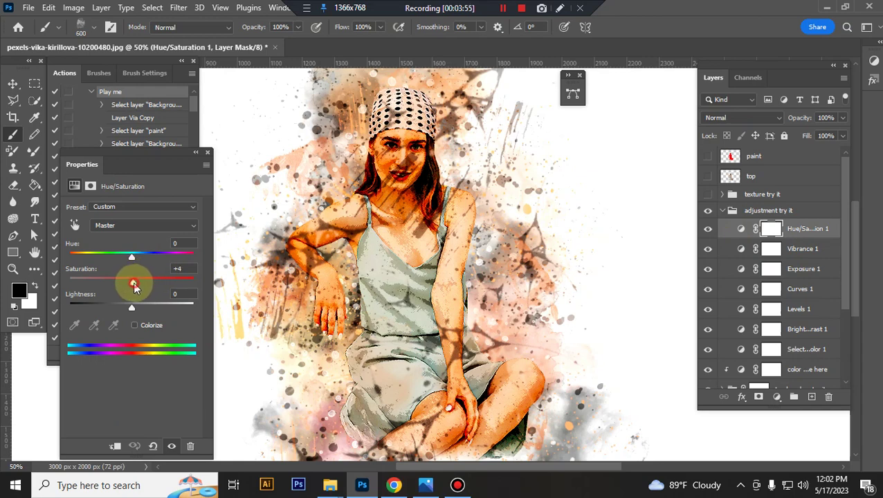
left_click(743, 250)
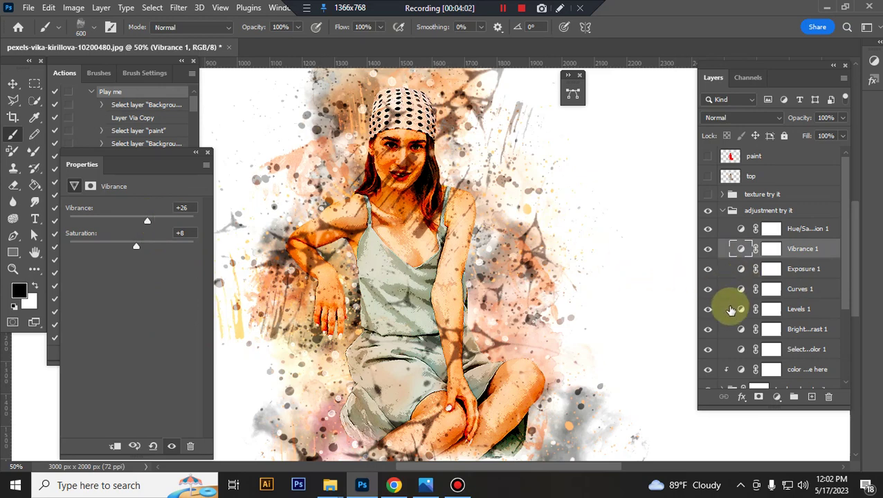
left_click(738, 313)
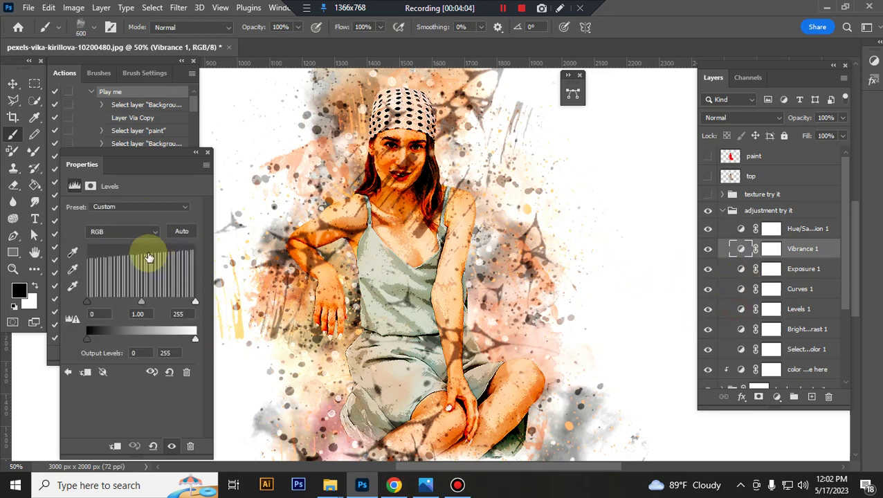
left_click(744, 330)
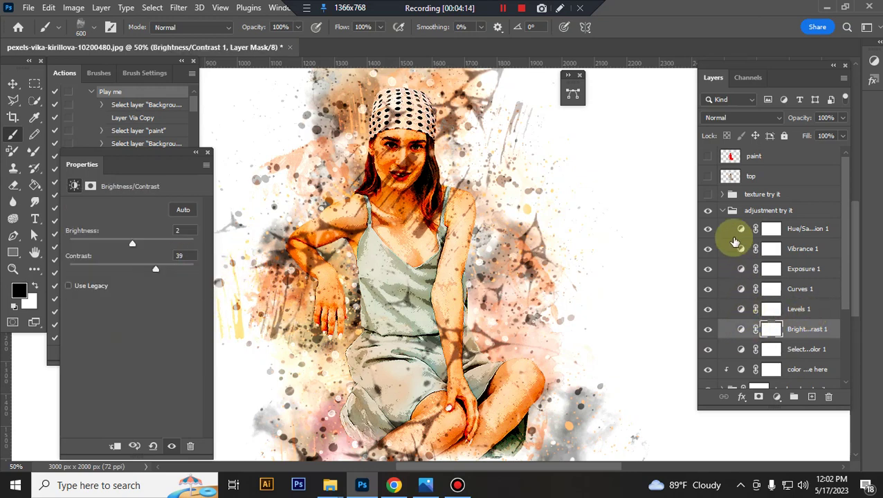
left_click(722, 210)
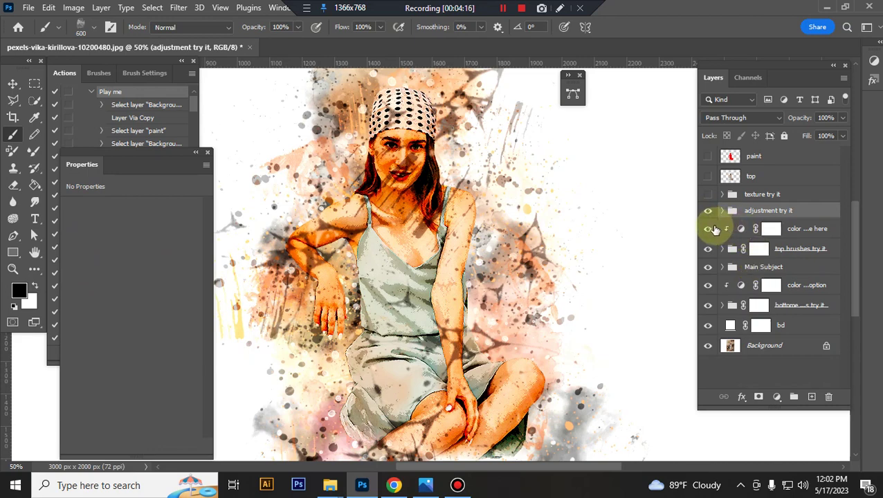
Toggle the top brushes group's visibility to compare the splatters.
left_click(712, 230)
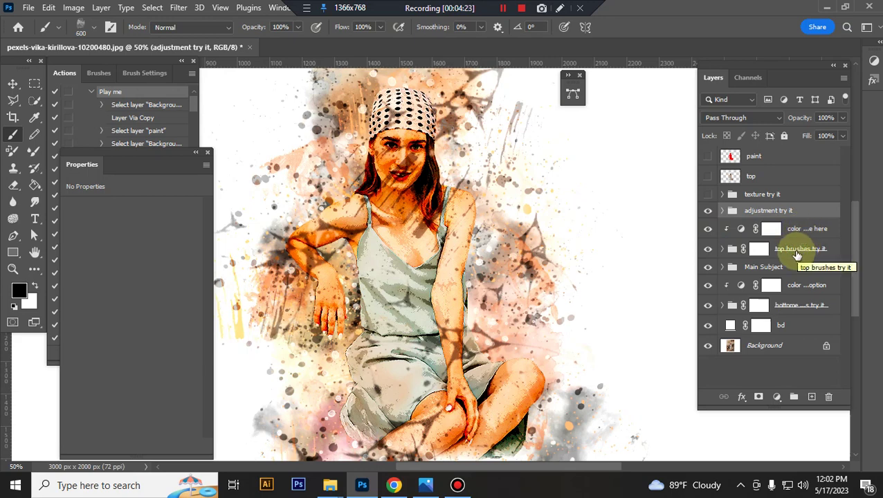
left_click(708, 249)
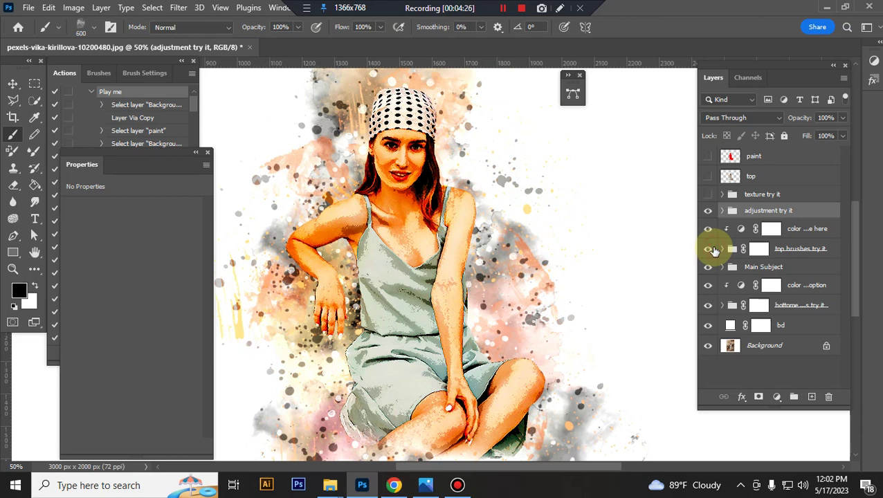
left_click(713, 251)
left_click(714, 250)
left_click(761, 249)
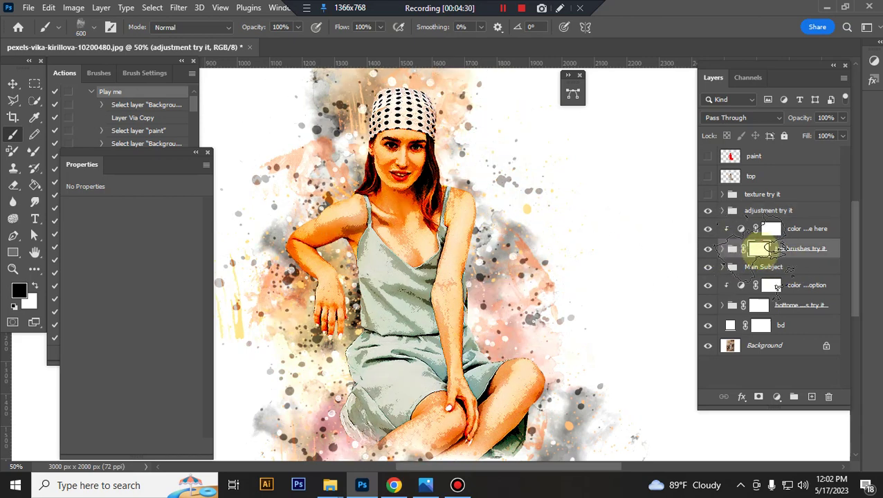
left_click(708, 250)
Paint the top brushes group mask to hide splashes over the woman's face.
left_click(764, 253)
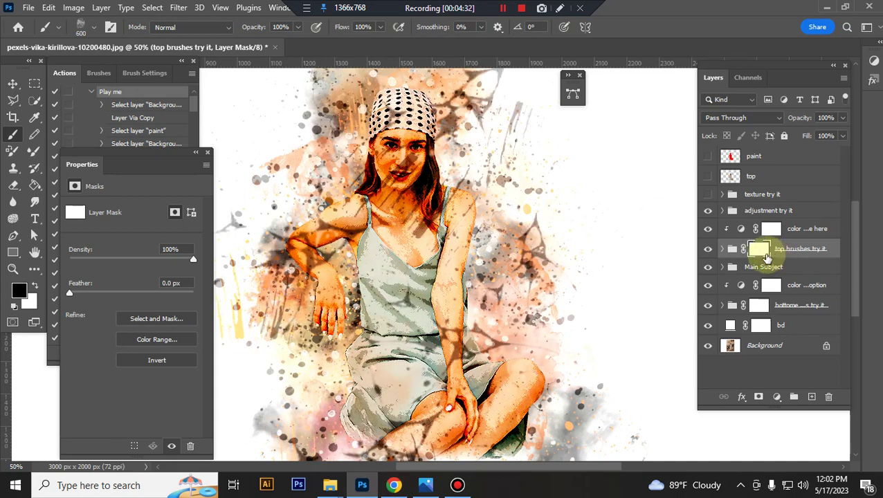
mouse_move(767, 258)
left_mouse_down()
mouse_move(199, 154)
mouse_move(211, 152)
left_mouse_up()
left_click(207, 153)
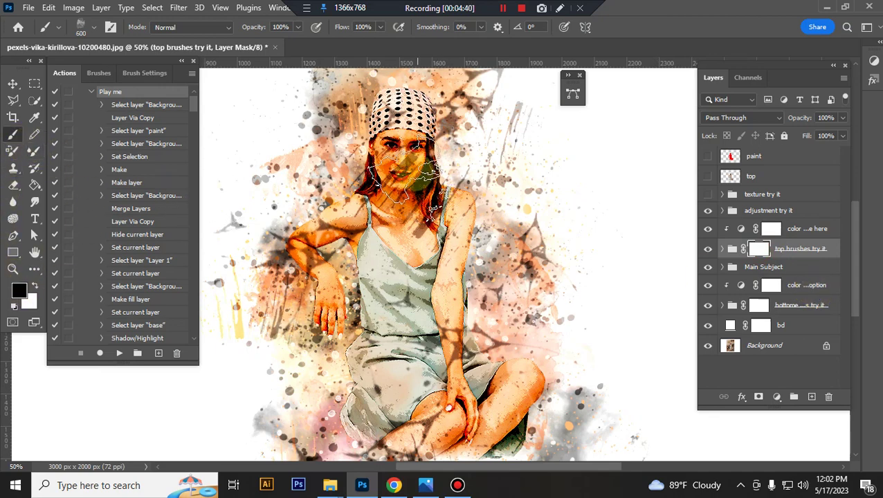
mouse_move(429, 181)
left_mouse_down()
mouse_move(405, 180)
mouse_move(304, 242)
mouse_move(315, 239)
left_mouse_up()
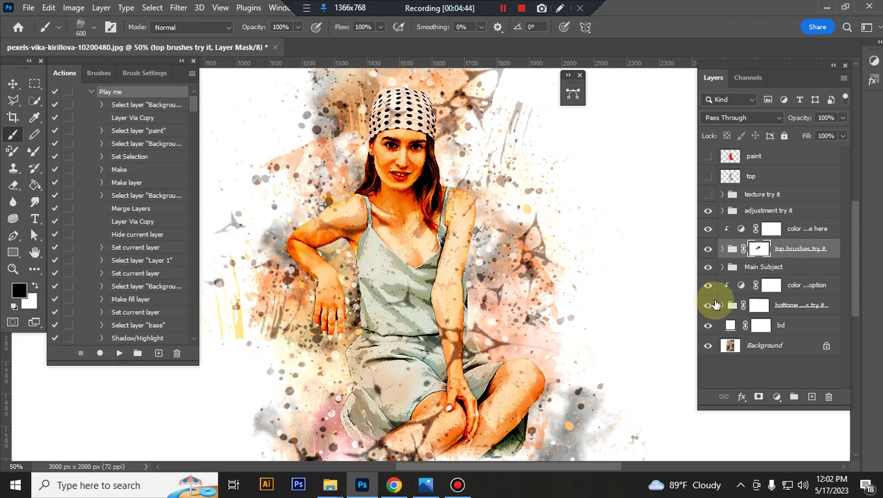
Set 'color change here' Hue/Saturation to hue +144 and saturation +28, turning splashes teal.
left_click(807, 230)
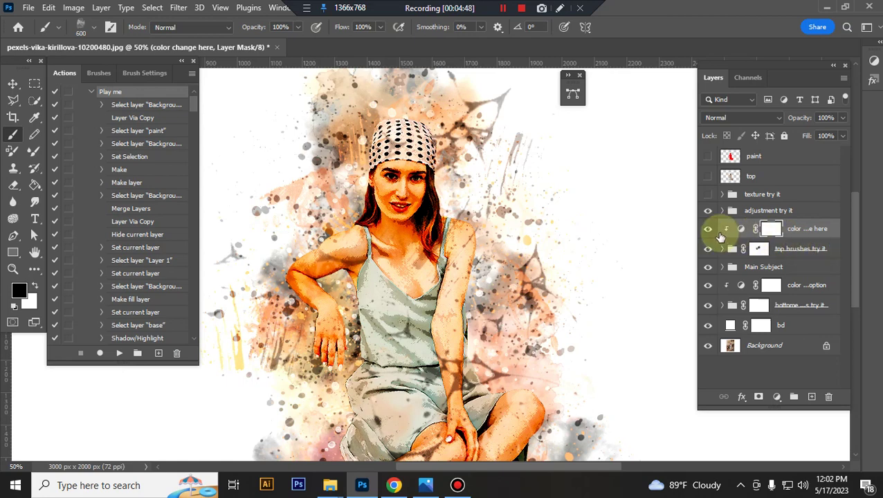
double_click(739, 229)
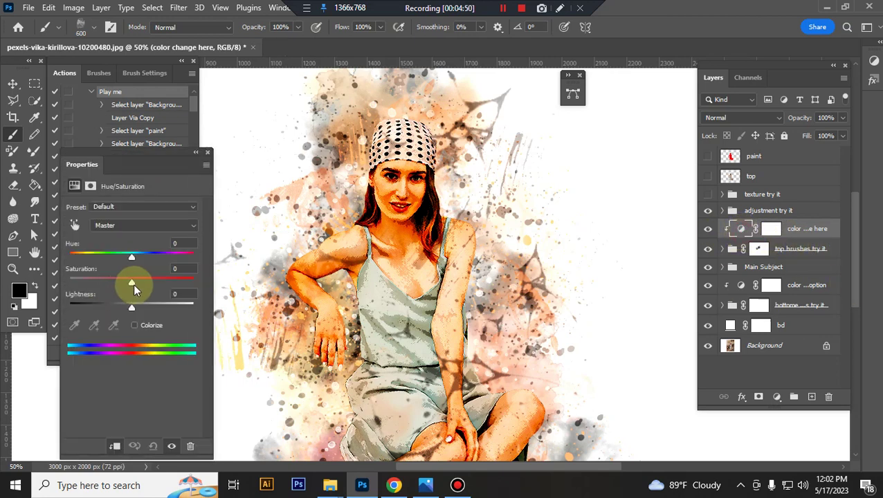
left_click_drag(132, 283, 146, 283)
left_click_drag(128, 255, 184, 263)
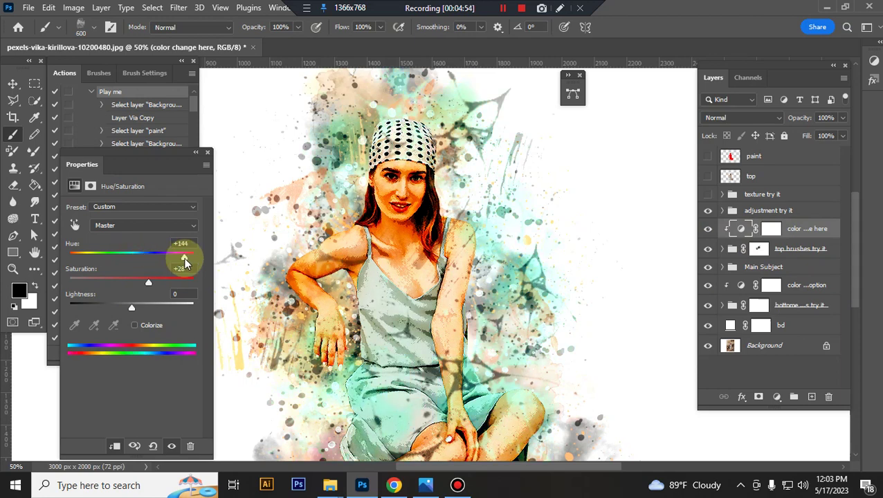
left_click(207, 153)
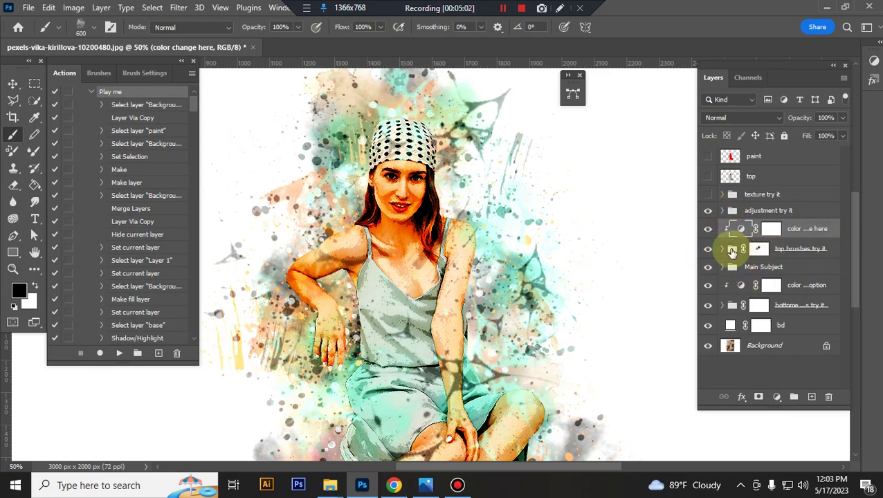
Enlarge the tb 5 splashes to about 117%.
left_click(726, 251)
left_click(768, 271)
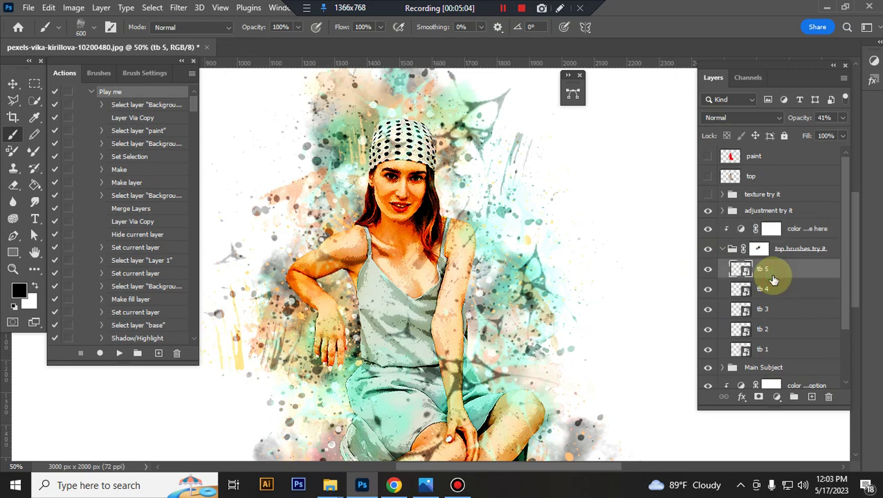
left_click(708, 271)
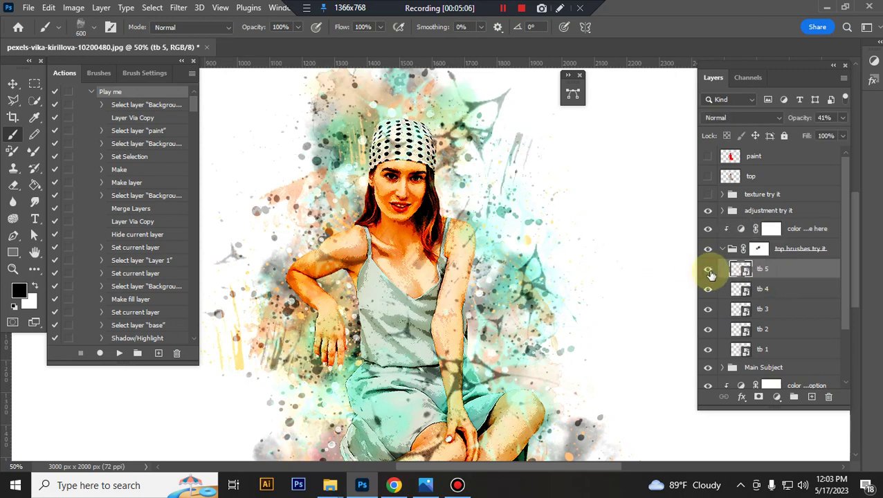
key("ctrl+t")
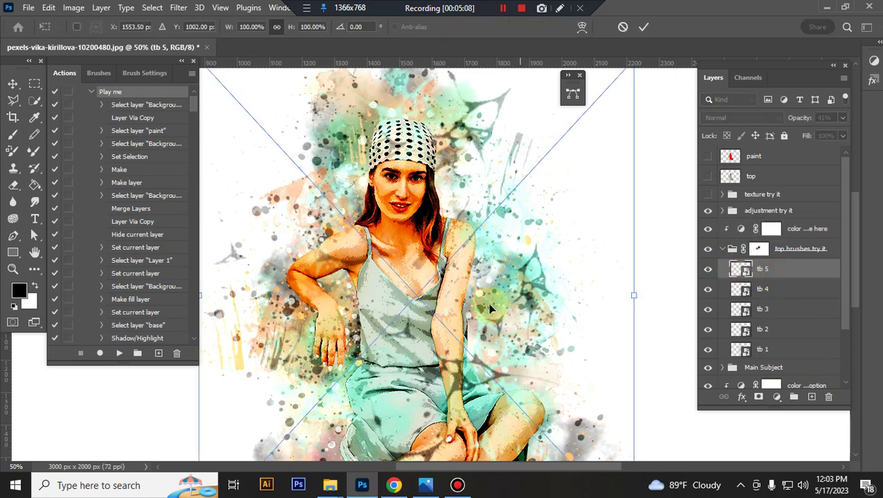
key("ctrl+minus")
key("ctrl+minus")
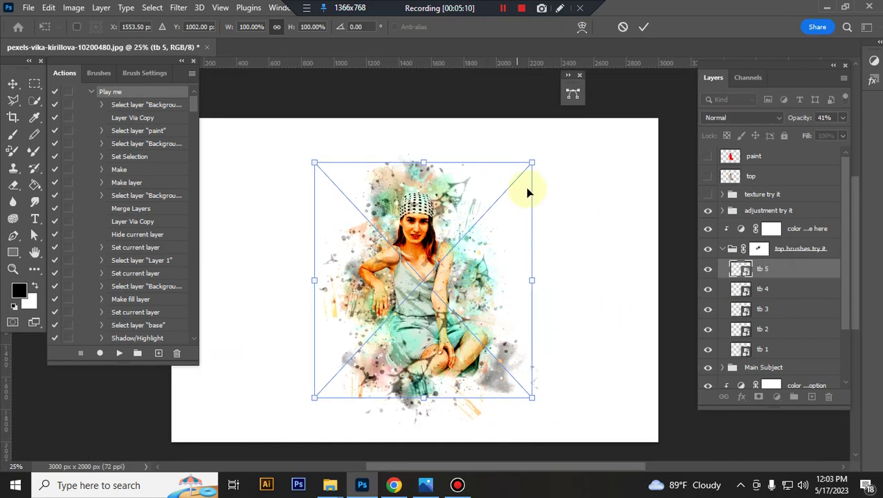
left_click_drag(531, 164, 555, 147)
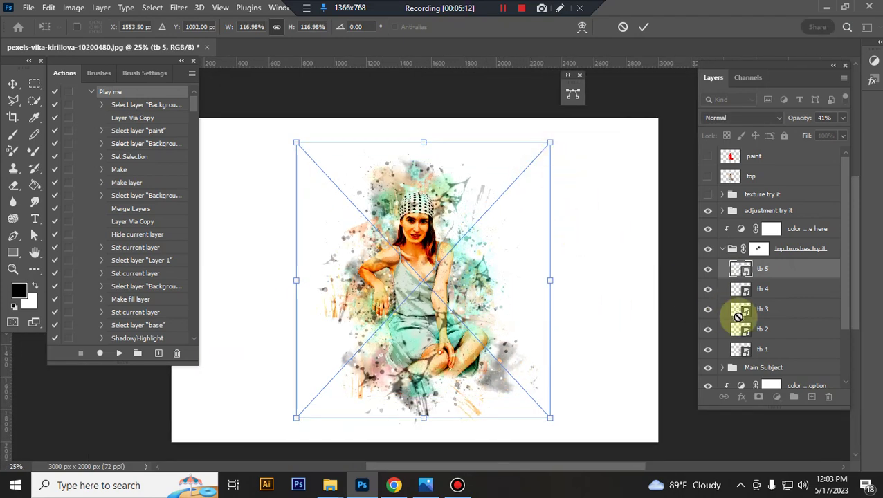
Enlarge the tb 4 splashes toward the lower left and adjust their opacity.
left_click(778, 295)
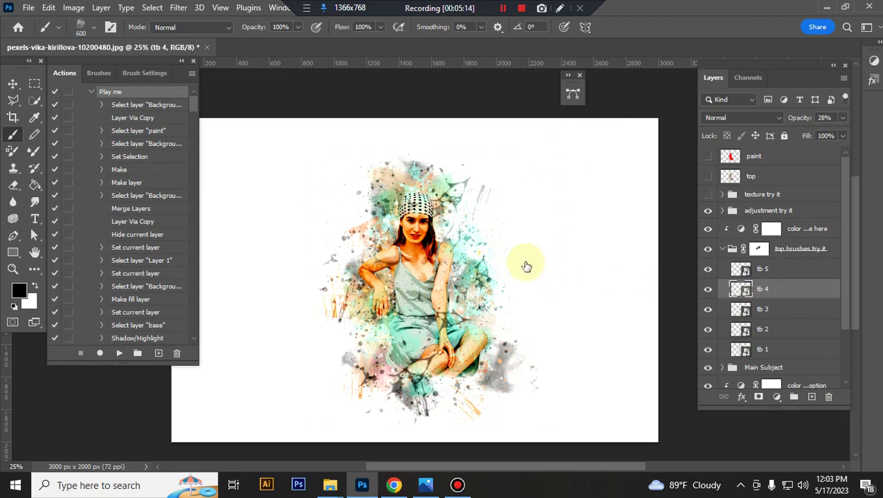
key("ctrl+t")
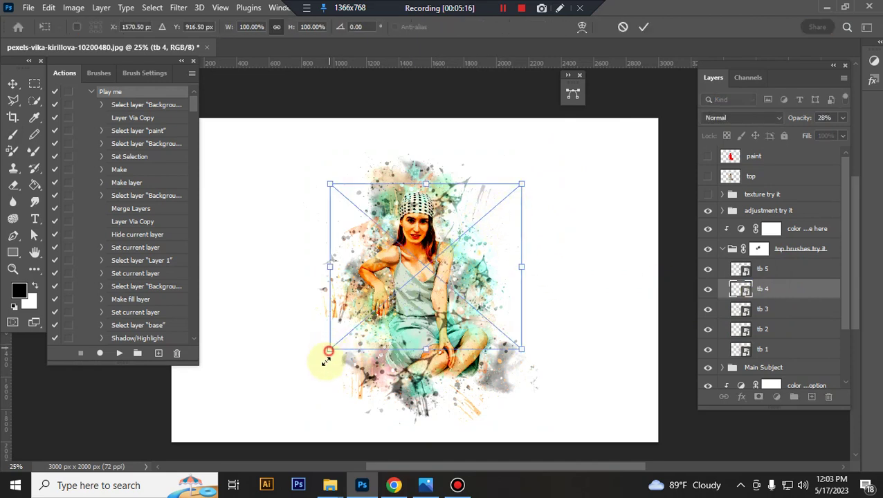
left_click_drag(328, 353, 312, 376)
key("Return")
key("b")
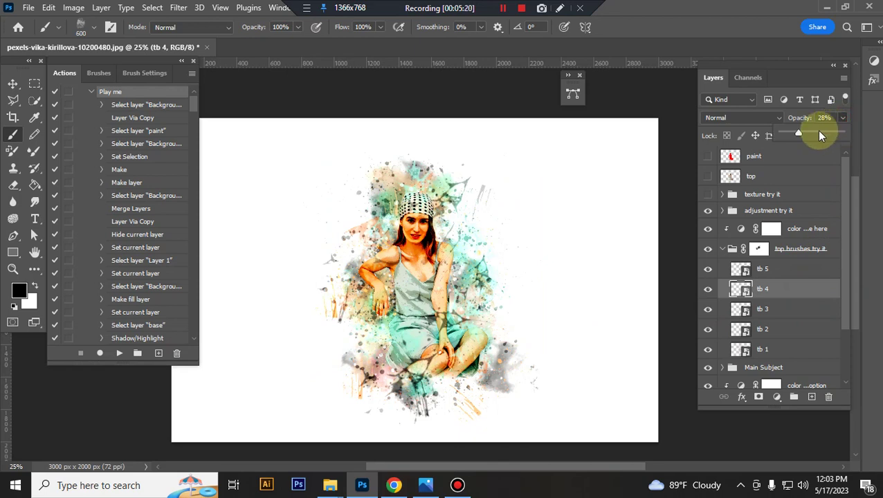
left_click_drag(820, 135, 808, 133)
Shrink the tb 3 splashes to about 96%.
left_click(774, 313)
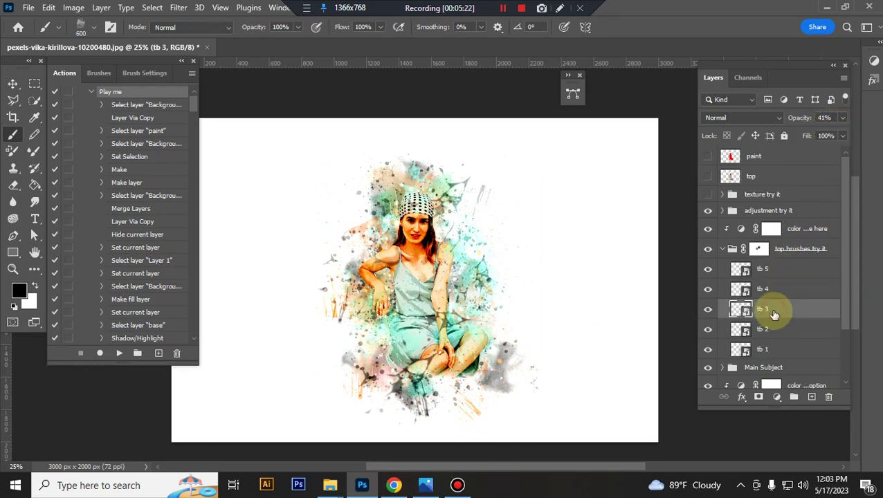
key("ctrl+t")
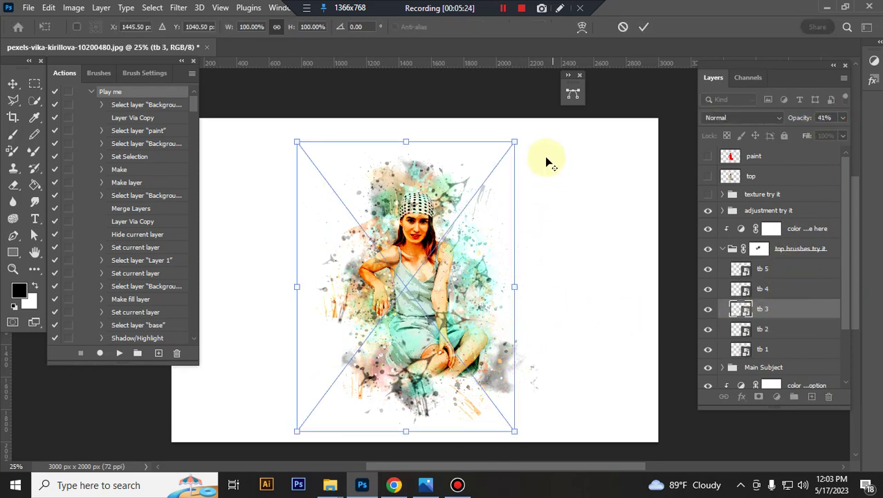
left_click_drag(518, 141, 513, 147)
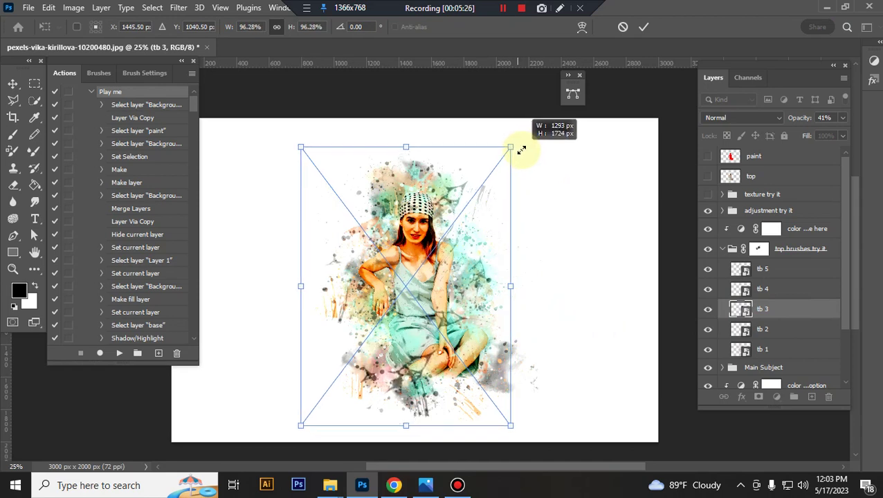
key("Return")
key("b")
Reposition the tb 2 splashes and raise their opacity to 84%.
left_click(754, 331)
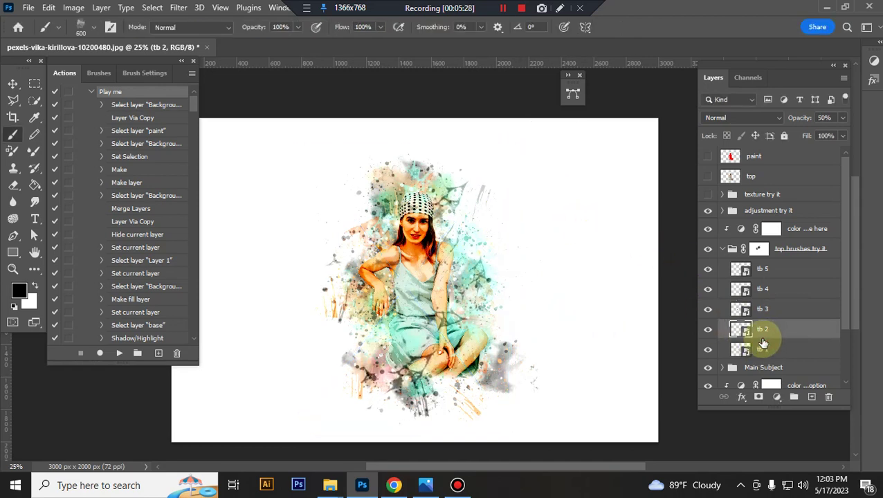
key("ctrl+t")
left_click_drag(448, 269, 483, 254)
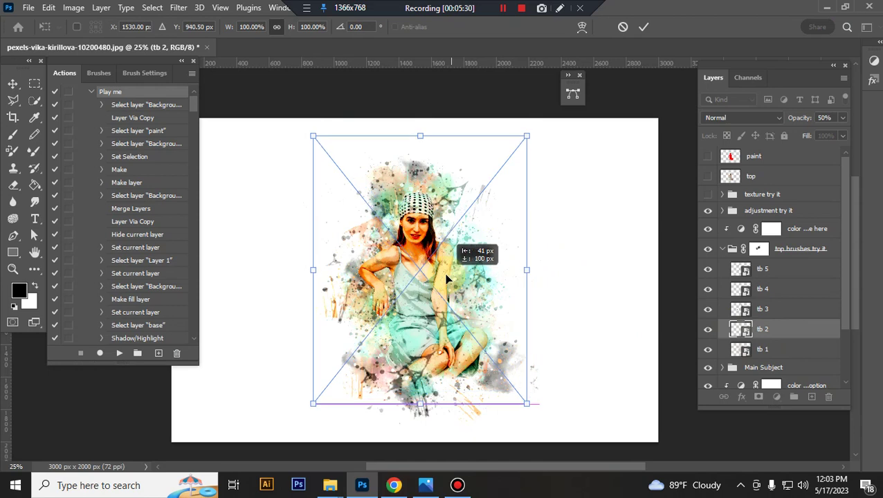
double_click(507, 290)
left_click(781, 331)
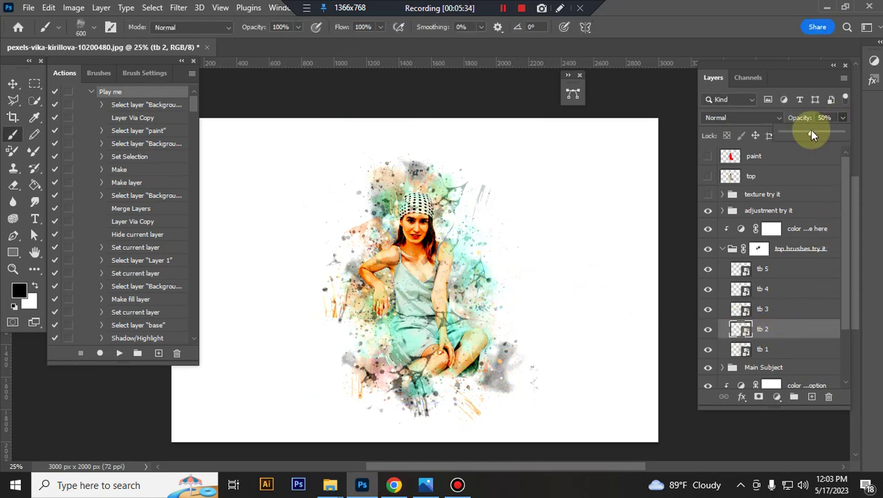
Shift the tb 1 splashes slightly into place.
left_click(767, 351)
key("ctrl+t")
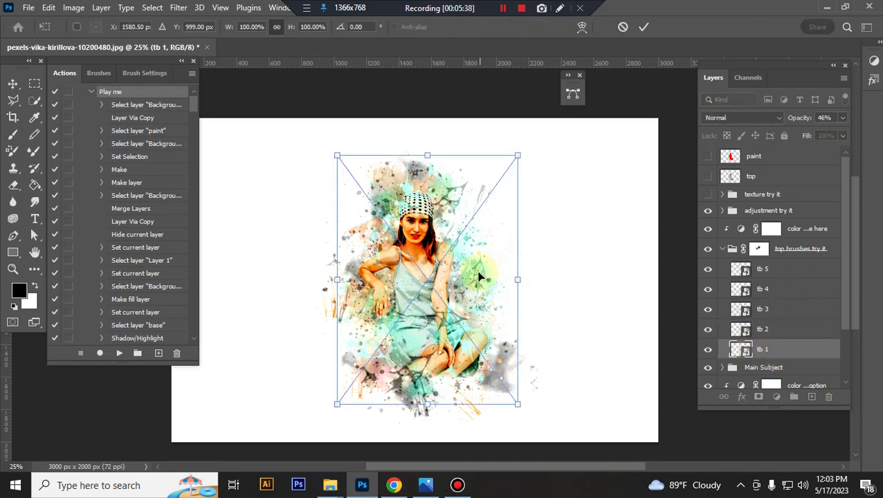
left_click_drag(479, 276, 469, 272)
key("Return")
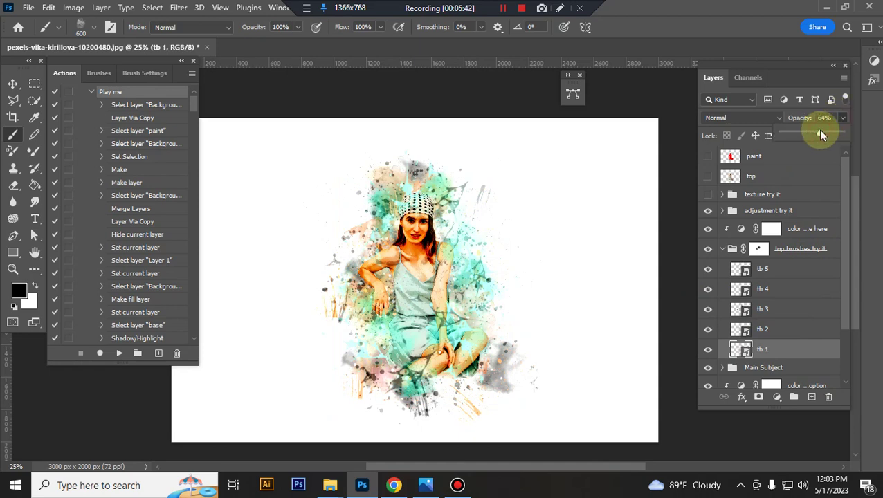
left_click(722, 248)
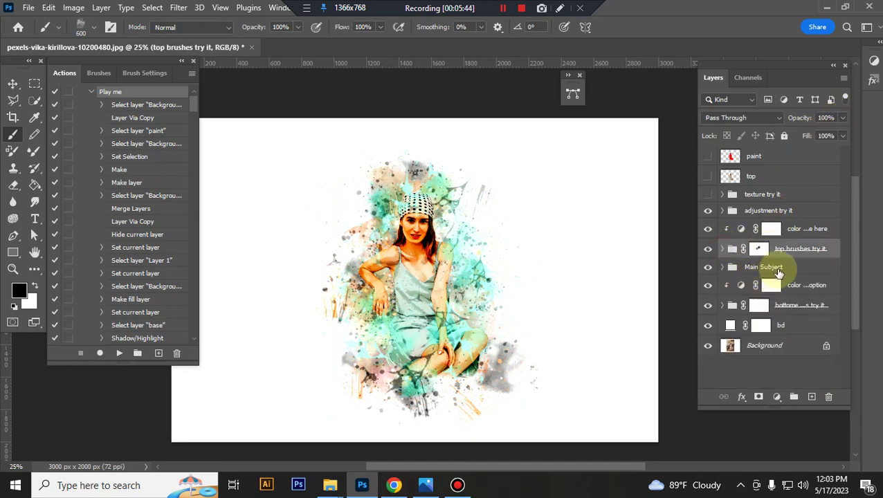
left_click(766, 266)
left_click(723, 267)
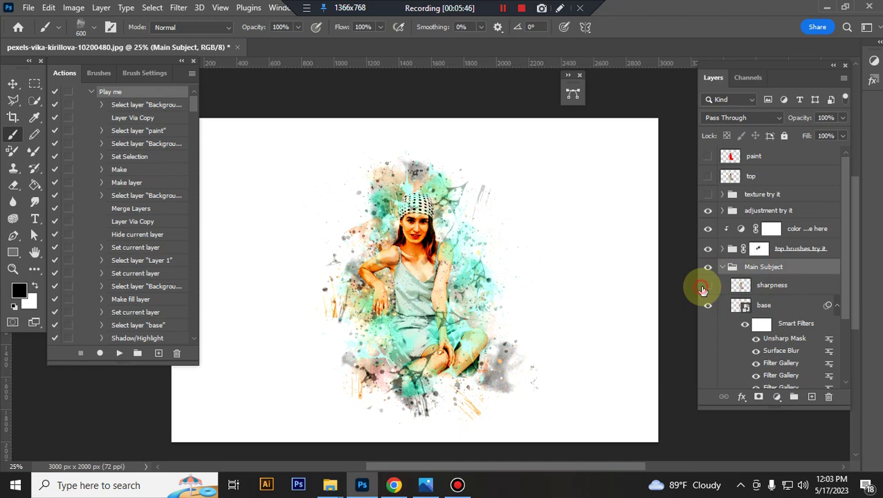
left_click(707, 286)
left_click(707, 290)
left_click(708, 306)
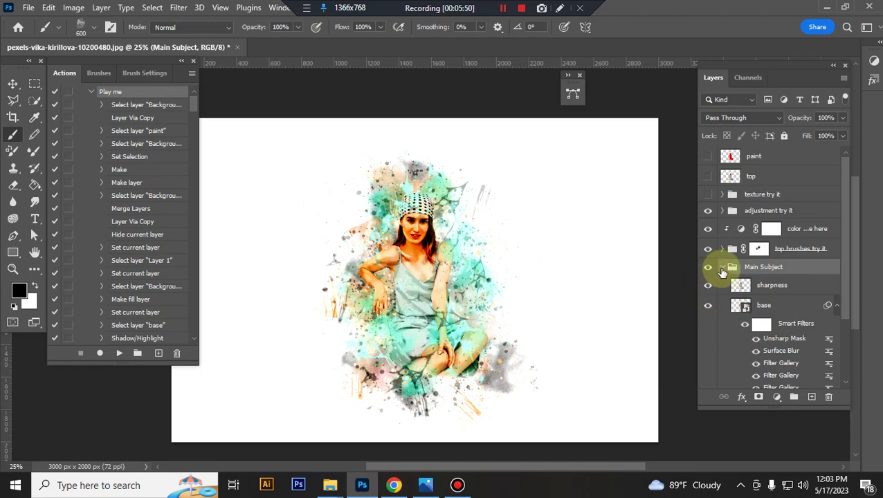
left_click(722, 267)
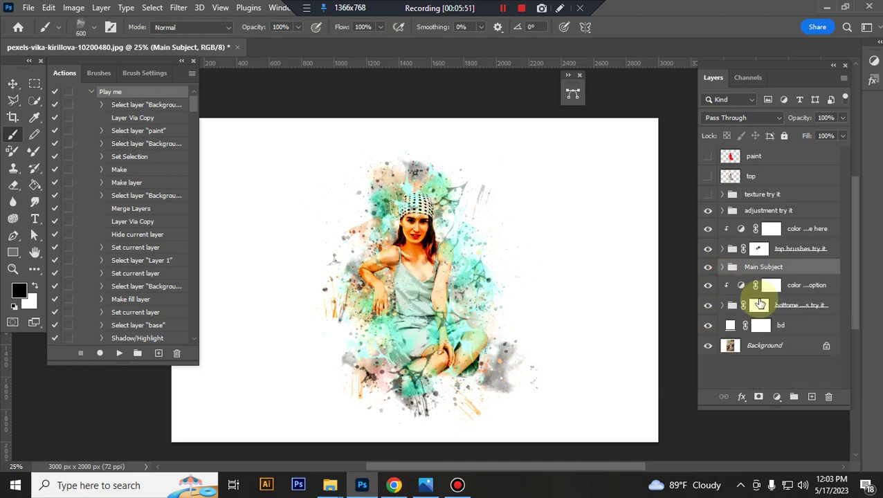
left_click(826, 287)
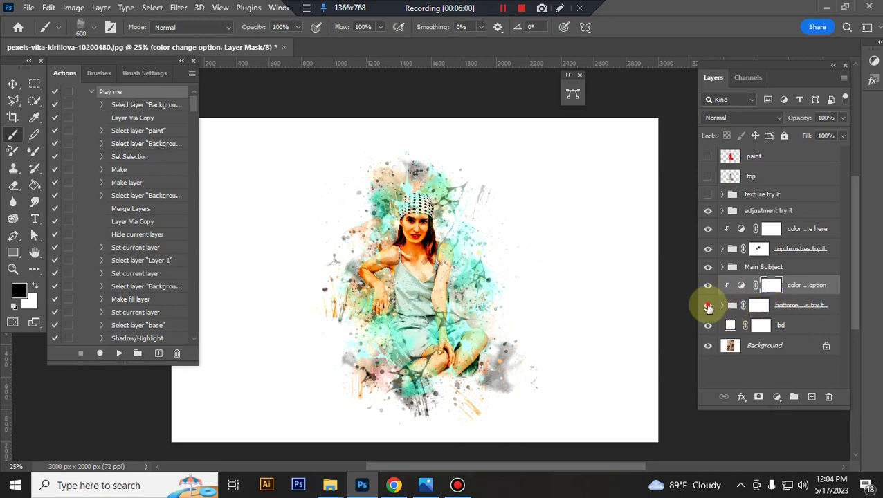
Set color change option to hue −116, saturation +13, then hide both color-change layers.
left_click(707, 305)
left_click(740, 287)
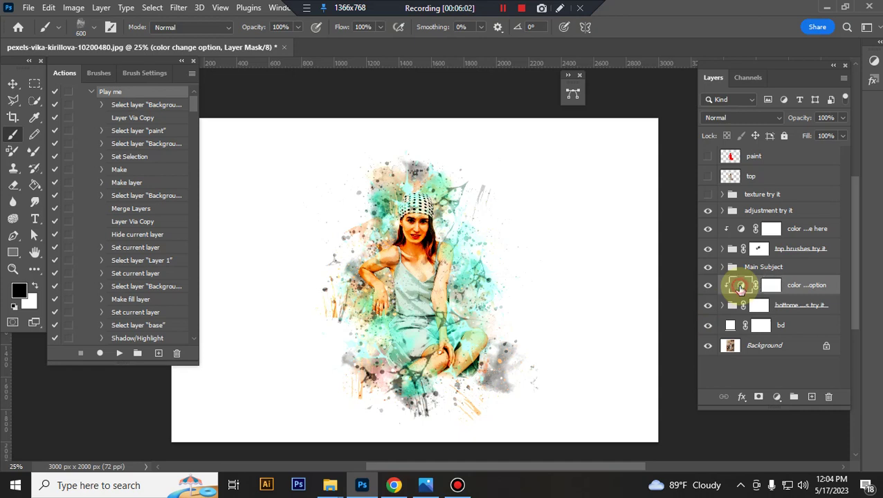
double_click(740, 288)
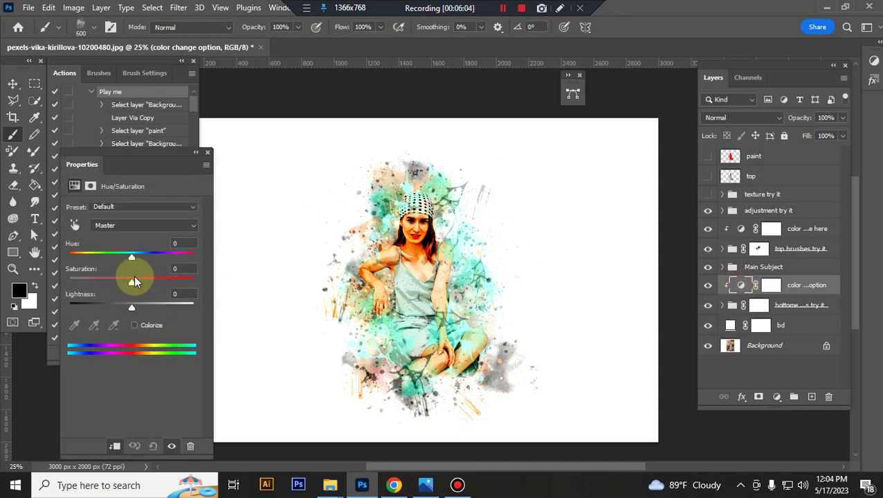
left_click_drag(135, 281, 140, 284)
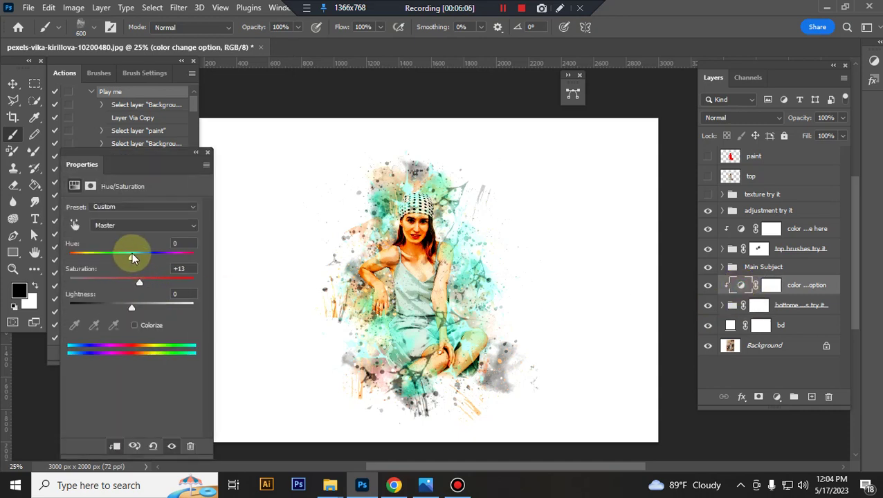
left_click_drag(131, 253, 86, 241)
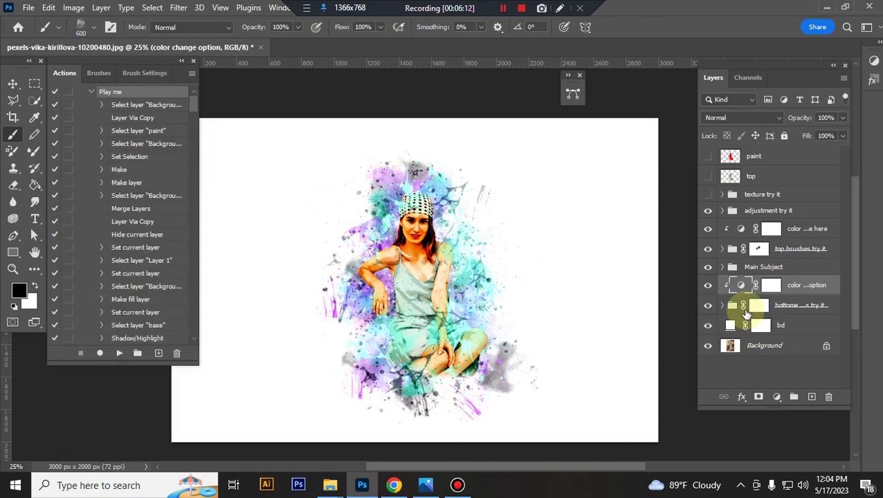
left_click(707, 284)
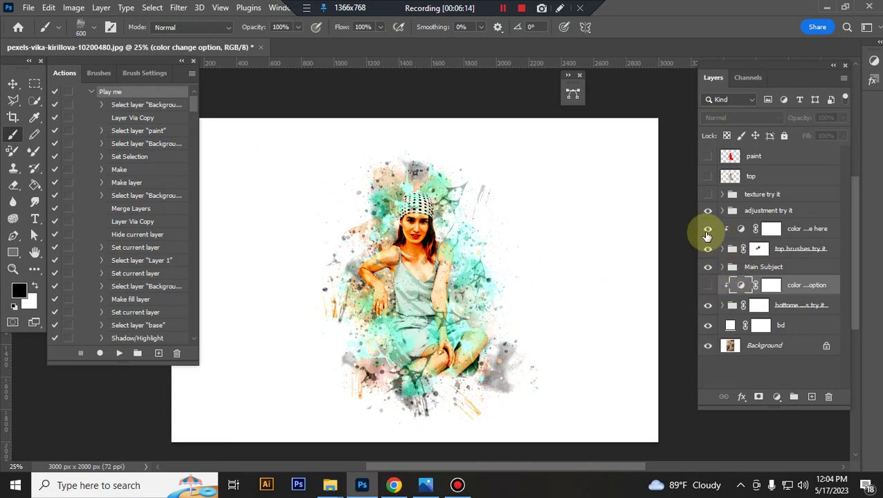
left_click(707, 228)
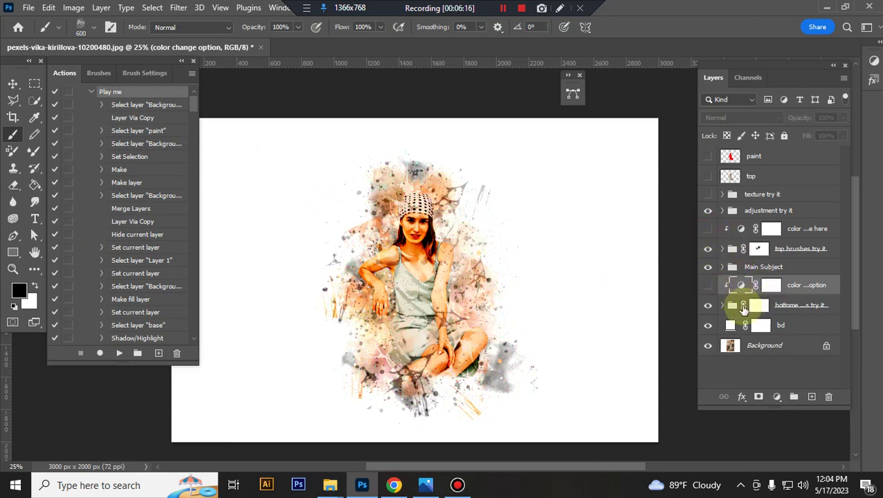
Expand the bottom brushes group and slightly enlarge the bb 7 splash.
left_click(794, 310)
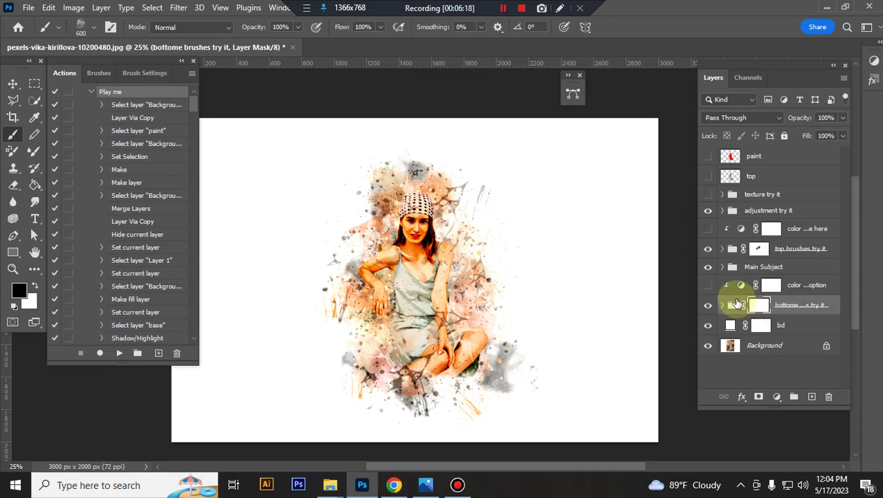
left_click(723, 305)
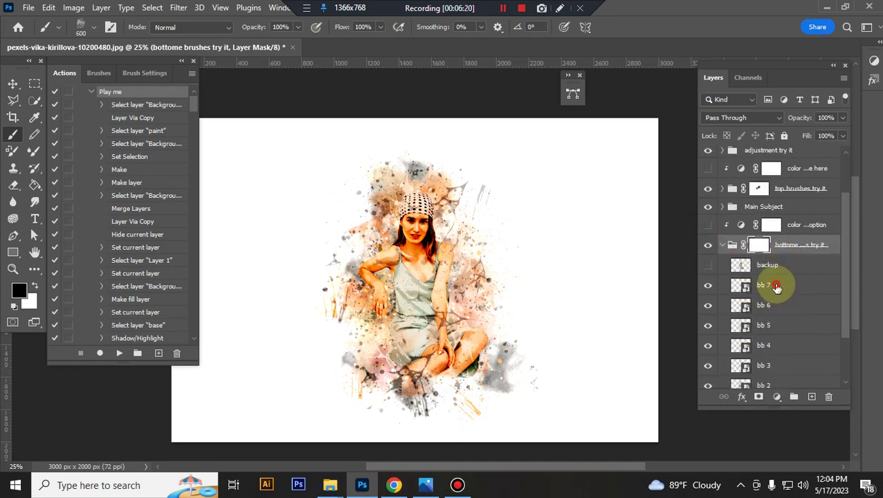
left_click(775, 287)
key("ctrl+t")
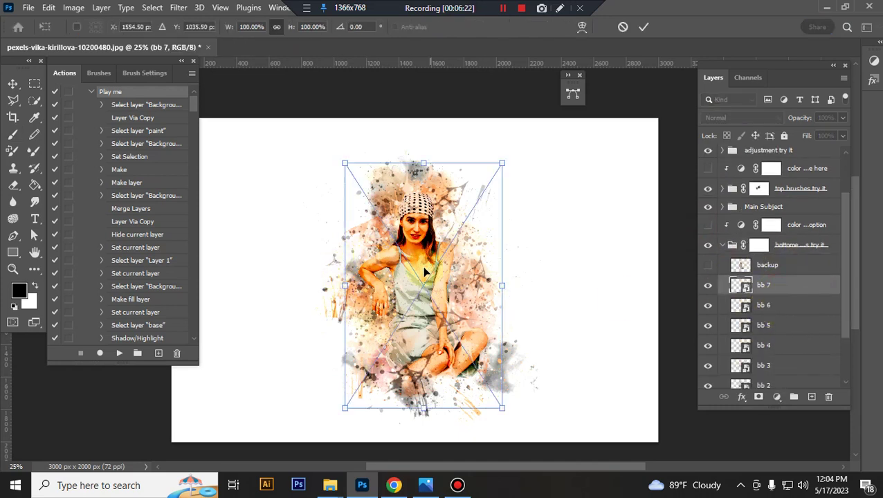
left_click_drag(343, 408, 335, 414)
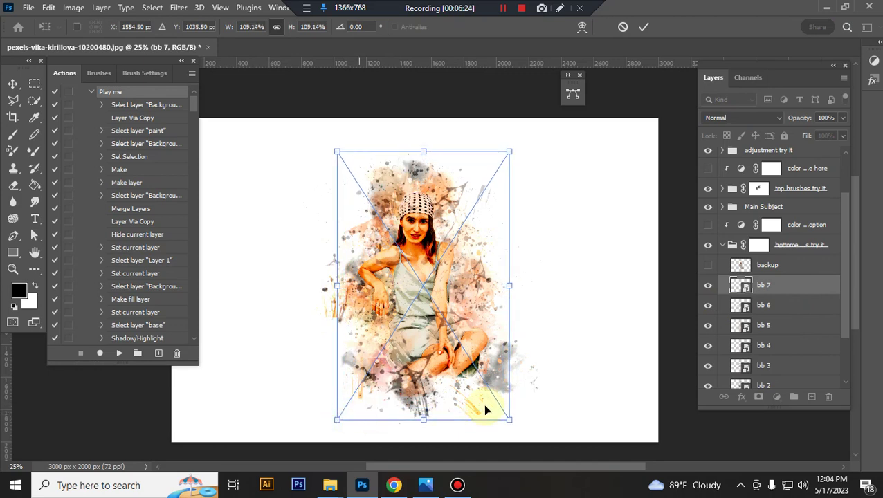
key("Return")
key("b")
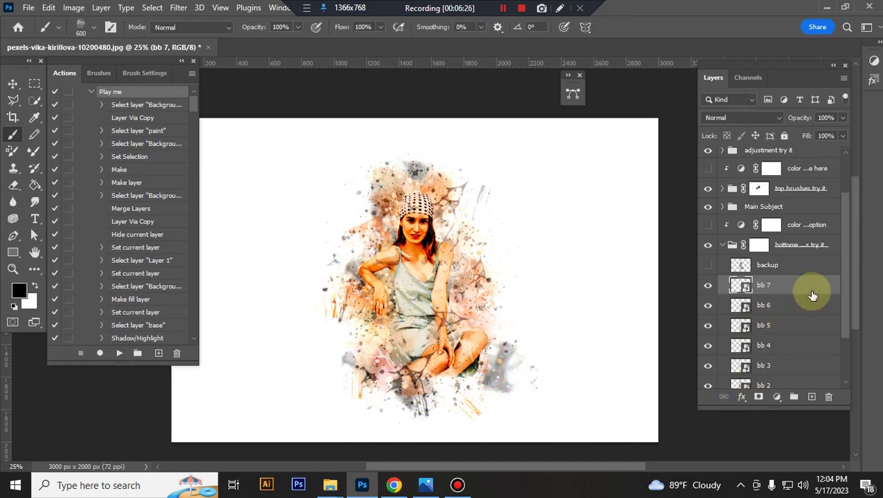
Enlarge the bb 6 splash to about 112%.
left_click(785, 311)
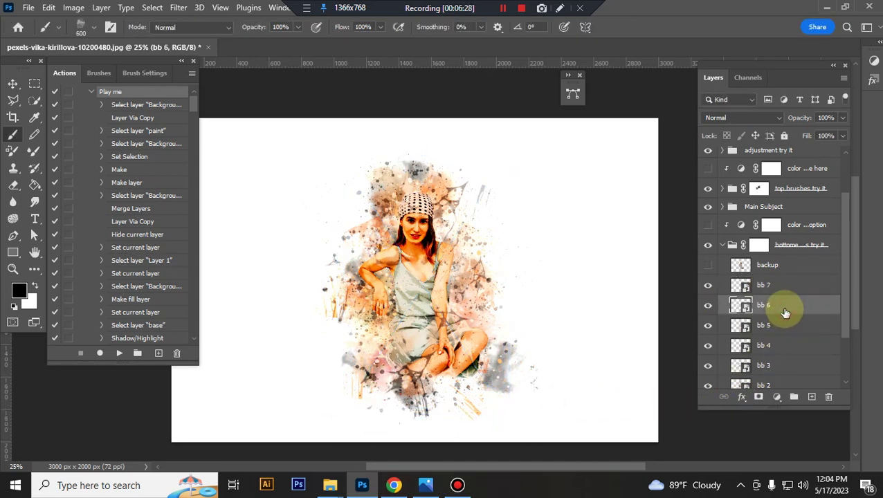
key("ctrl+t")
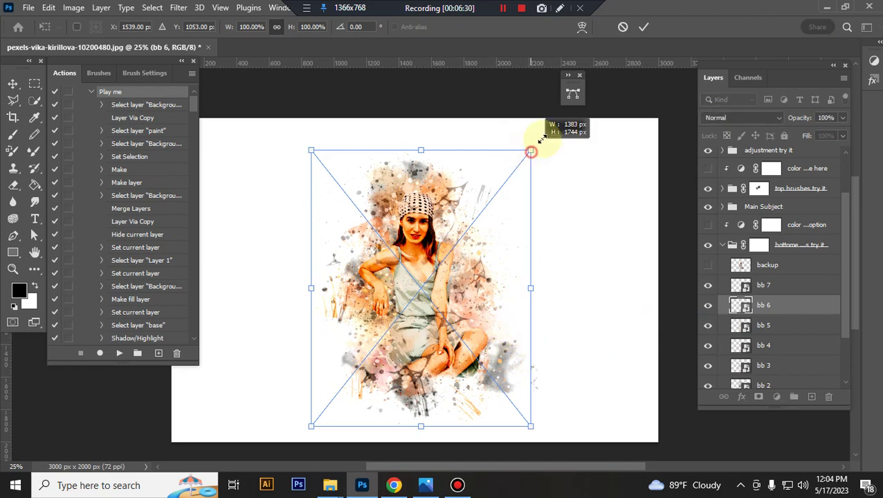
left_click_drag(530, 153, 542, 135)
key("Return")
key("b")
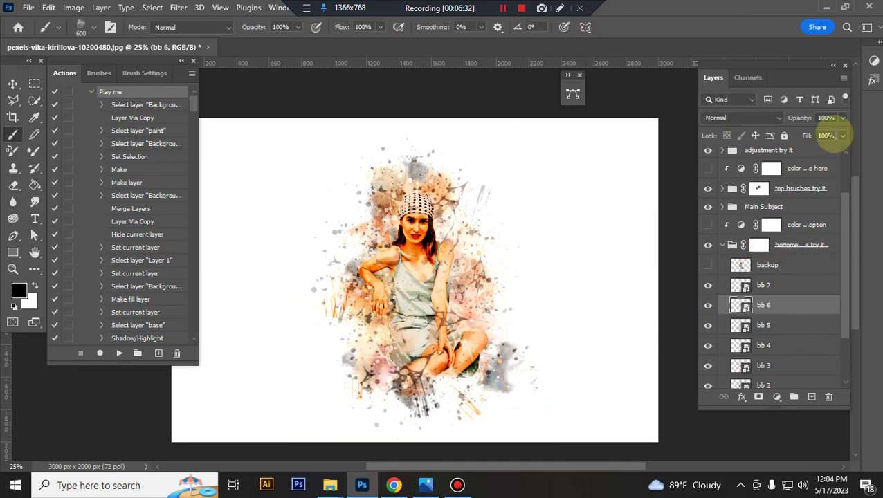
Shift the bb 5 splash about 85 px.
left_click(776, 328)
key("ctrl+t")
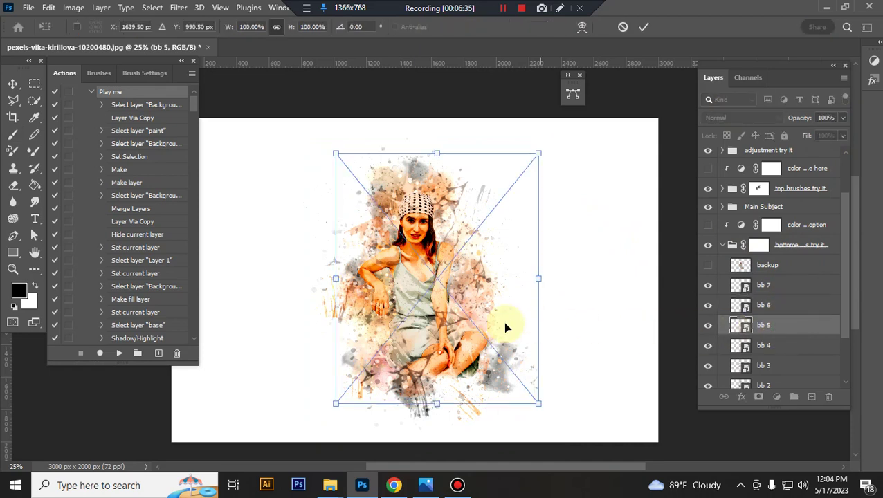
left_click_drag(503, 322, 482, 326)
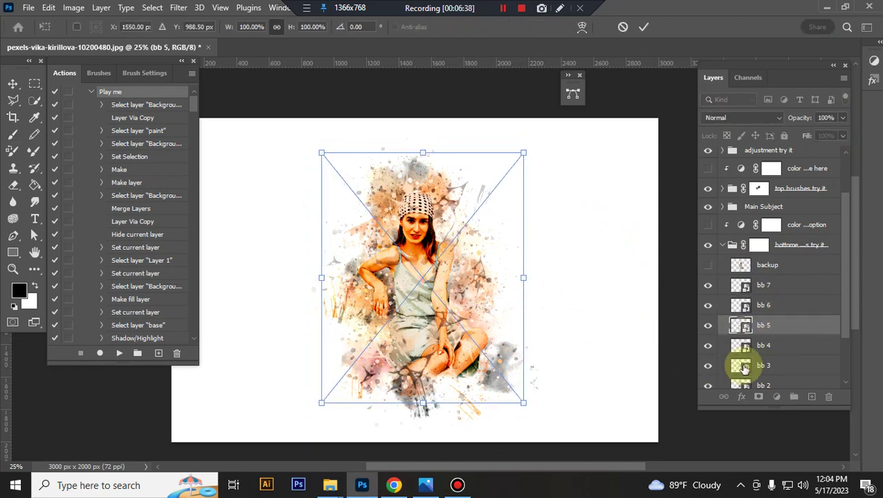
left_click(770, 359)
Transform the bb 4 splash slightly.
left_click(783, 353)
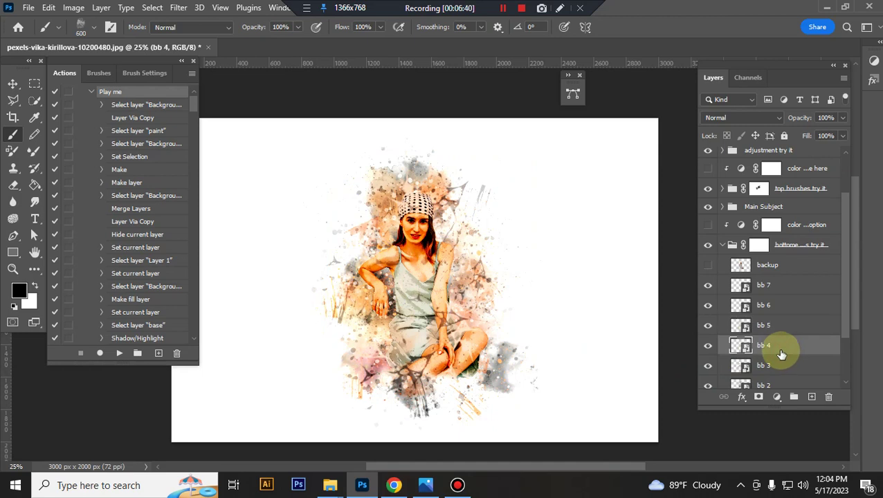
key("ctrl+t")
left_click_drag(473, 309, 470, 304)
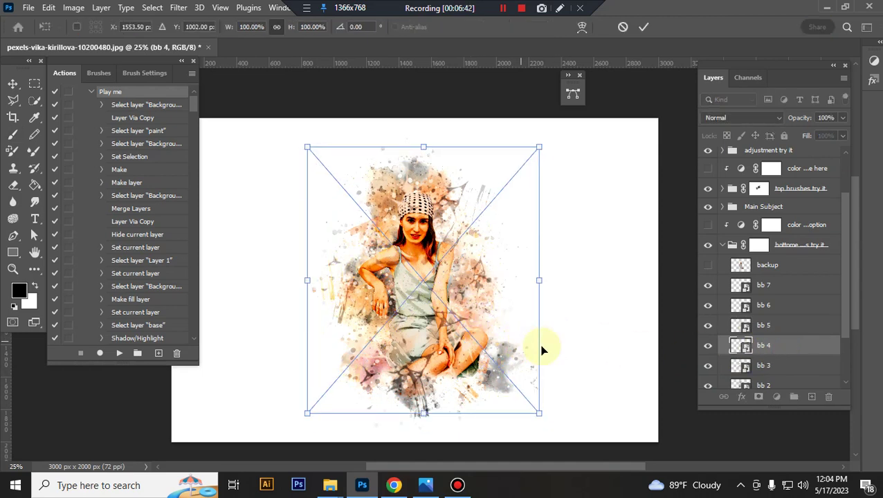
key("Return")
key("b")
scroll(773, 332, "down", 2)
Enlarge the bb 3 splash.
left_click(773, 329)
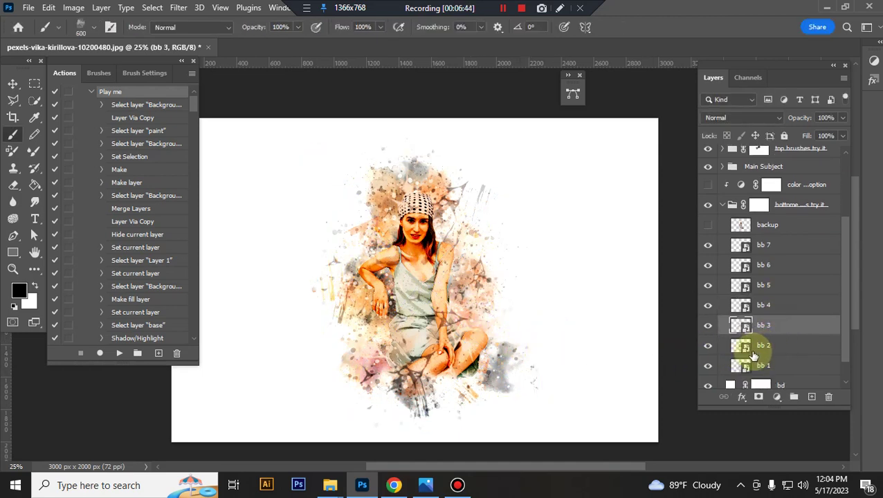
key("ctrl+t")
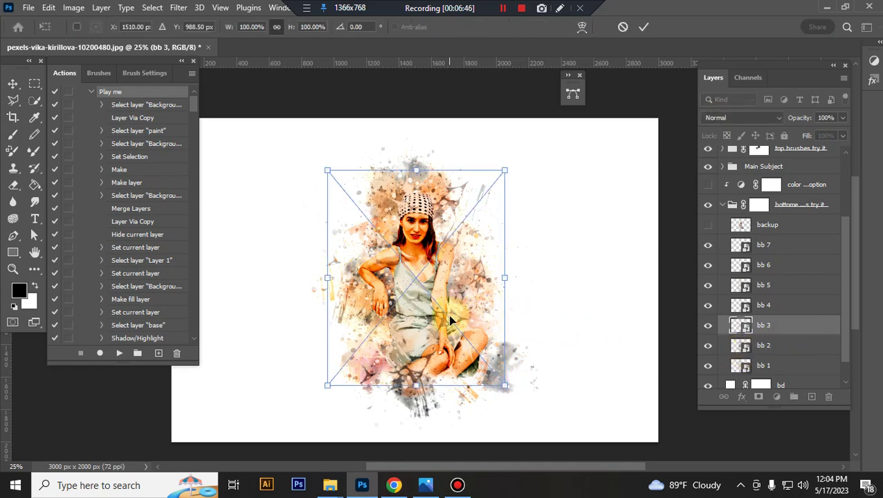
left_click_drag(500, 382, 512, 395)
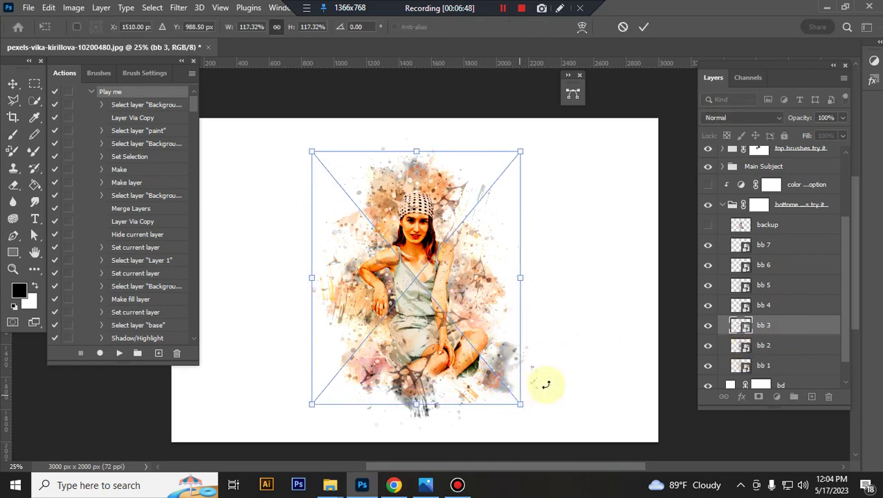
key("Return")
key("b")
scroll(763, 337, "down", 1)
Move the bb 2 splash about 150 px and nudge bb 1 slightly left.
left_click(768, 320)
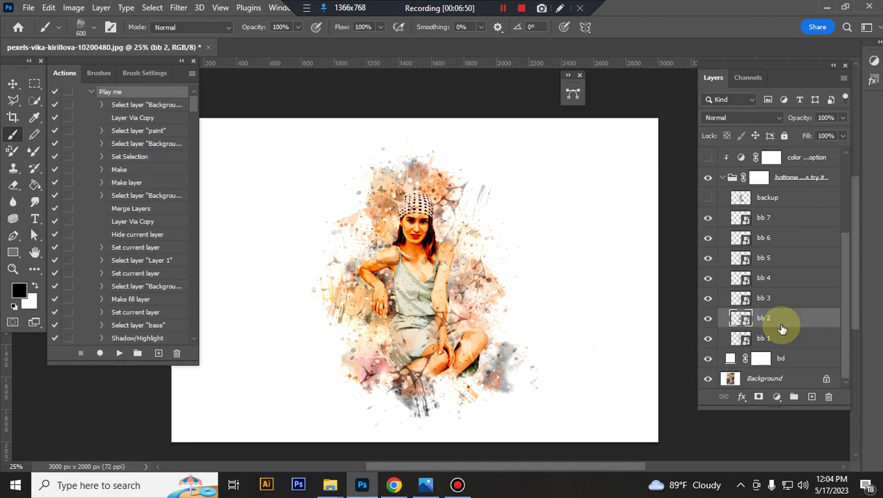
key("ctrl+t")
left_click_drag(421, 348, 450, 351)
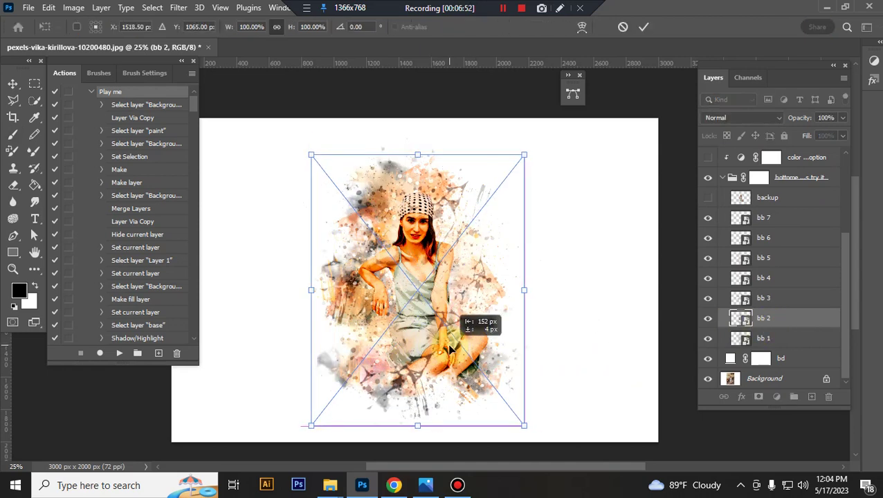
key("Return")
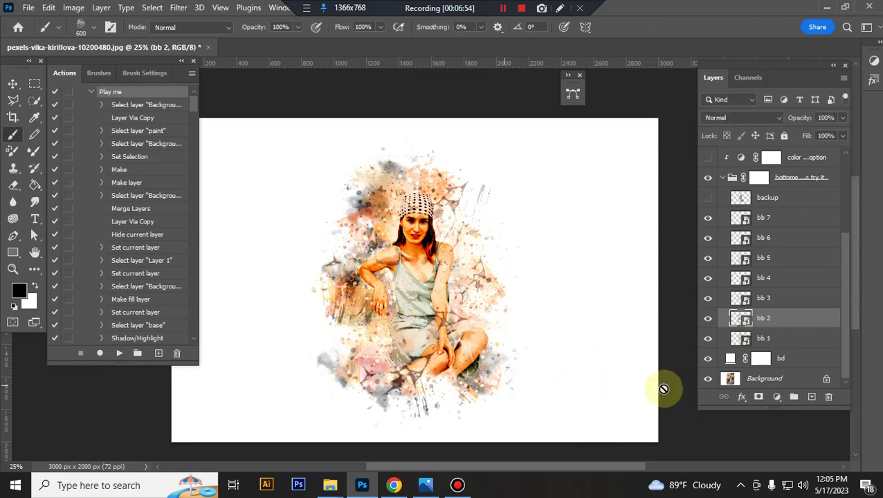
left_click(773, 342)
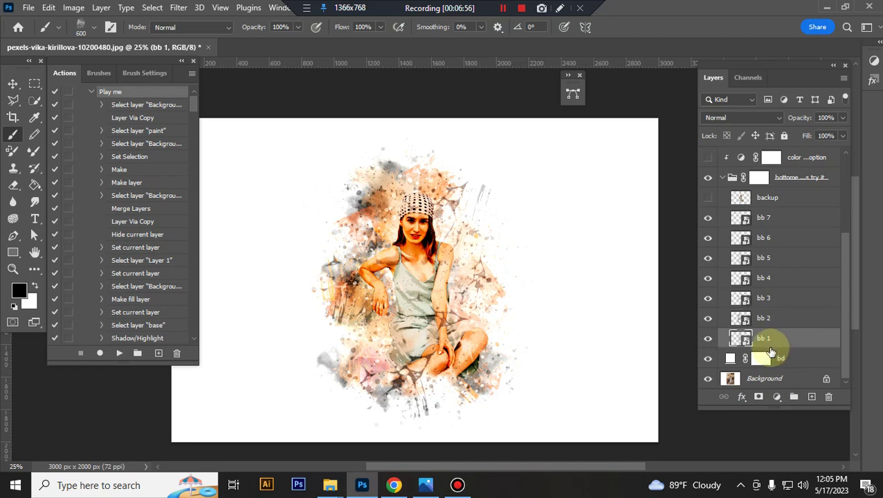
key("ctrl+t")
left_click_drag(477, 323, 461, 317)
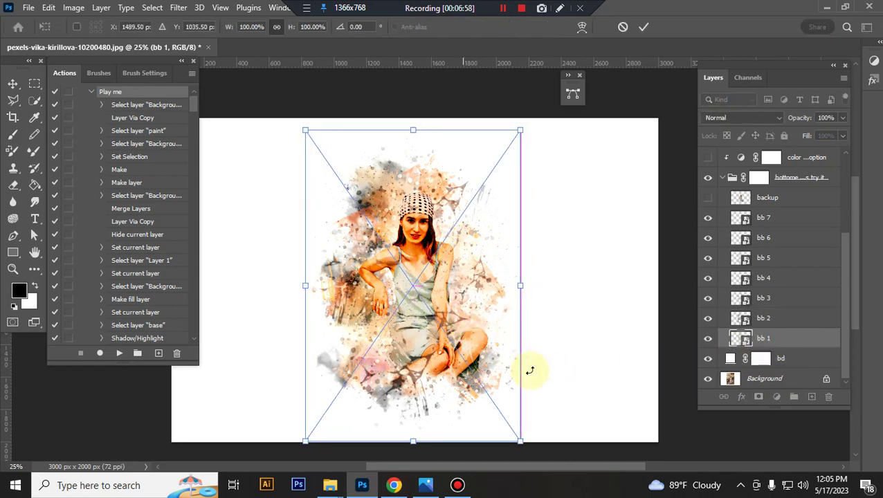
key("Return")
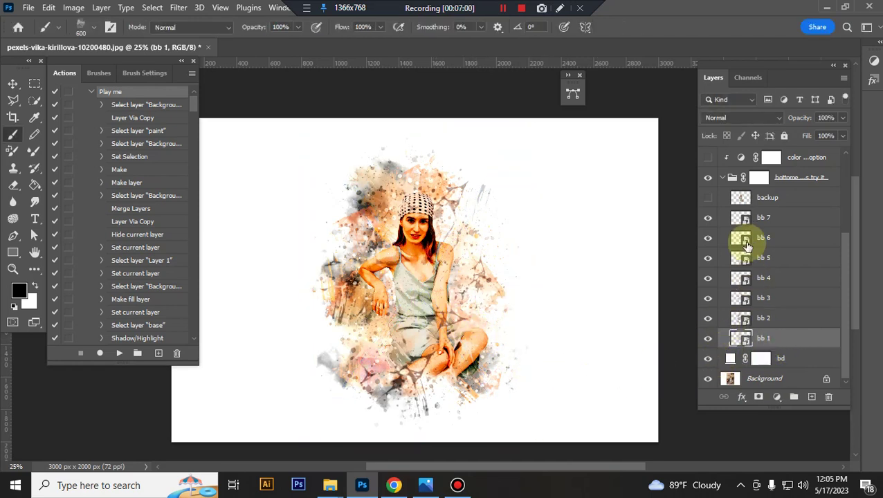
Collapse the bottom brushes group and zoom the artwork to 50%.
left_click(718, 177)
left_click(721, 179)
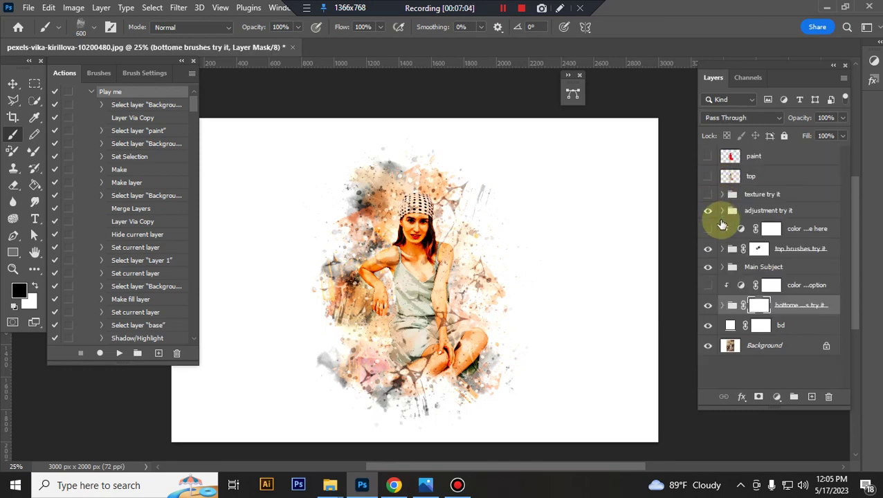
key("ctrl+plus")
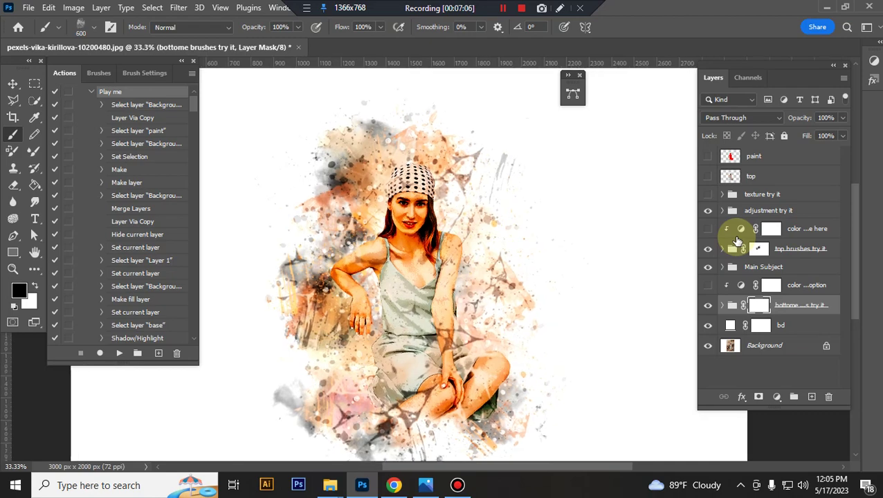
key("ctrl+plus")
key("ctrl+minus")
key("ctrl+plus")
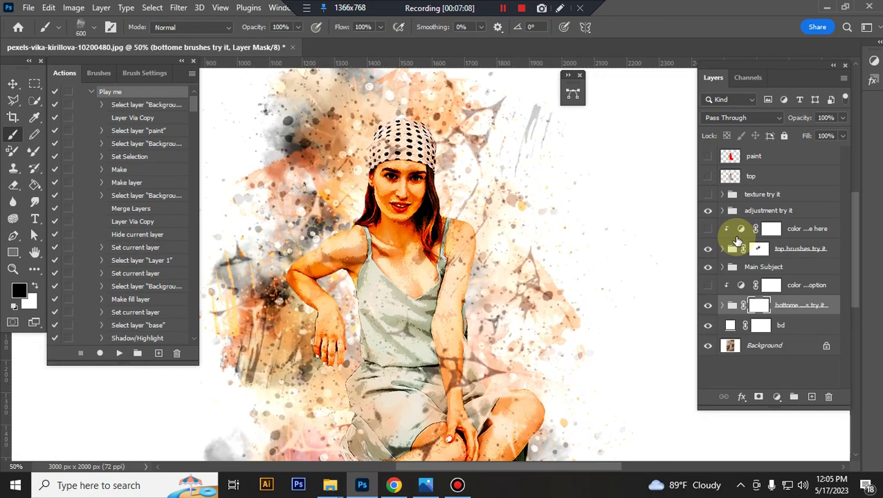